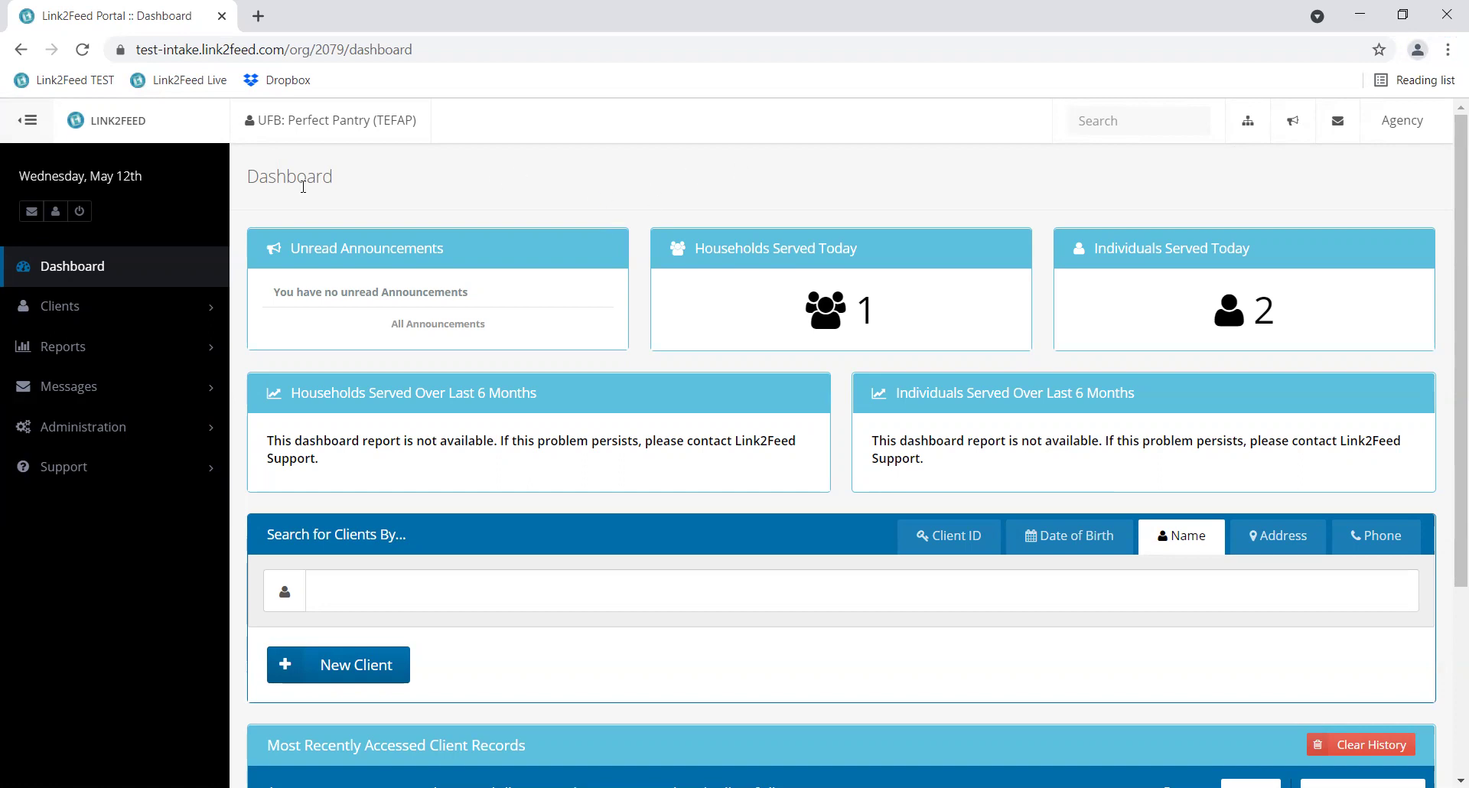
# - Start creating a new Visit Export from the administration exports area
pyautogui.click(68, 431)
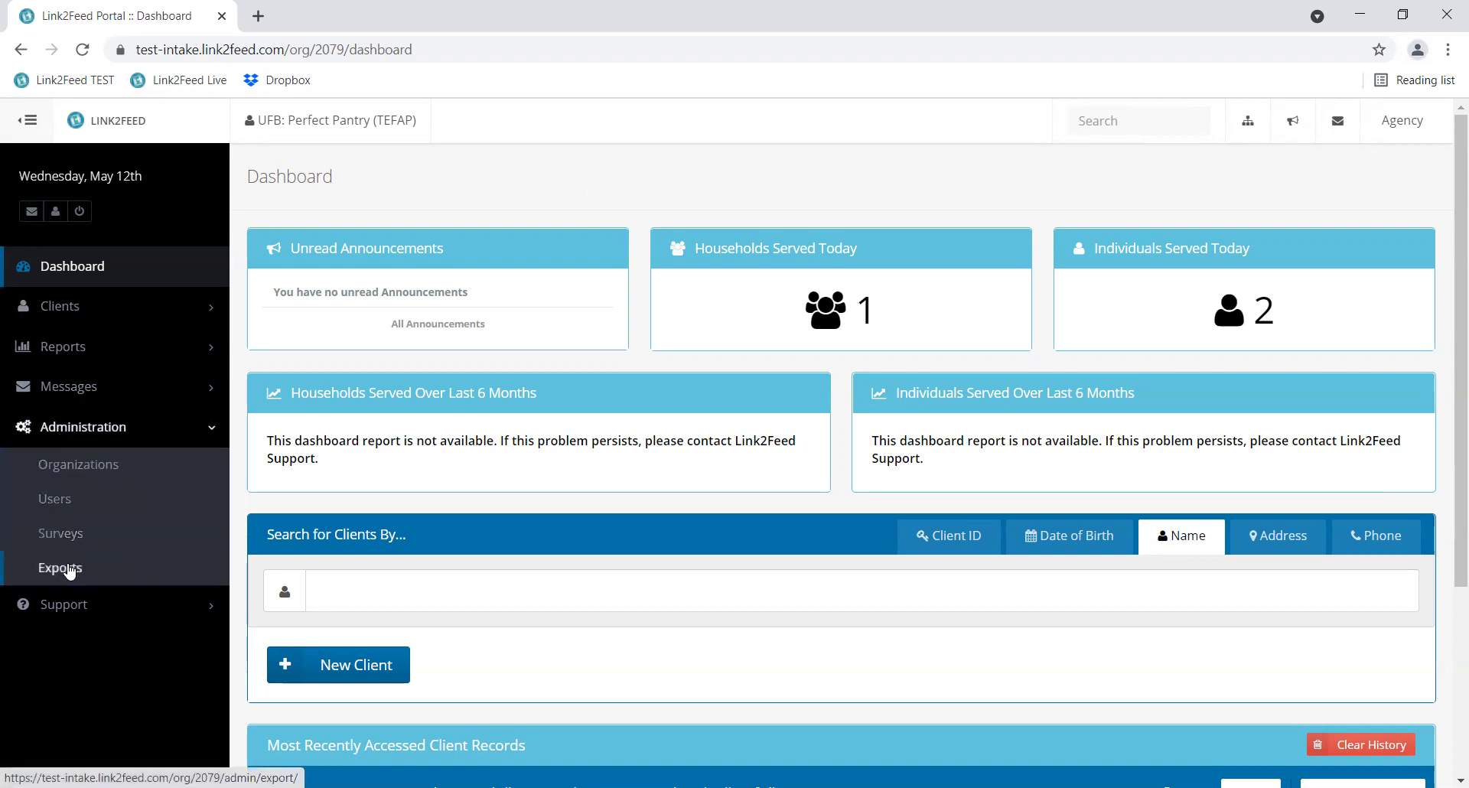
pyautogui.click(68, 568)
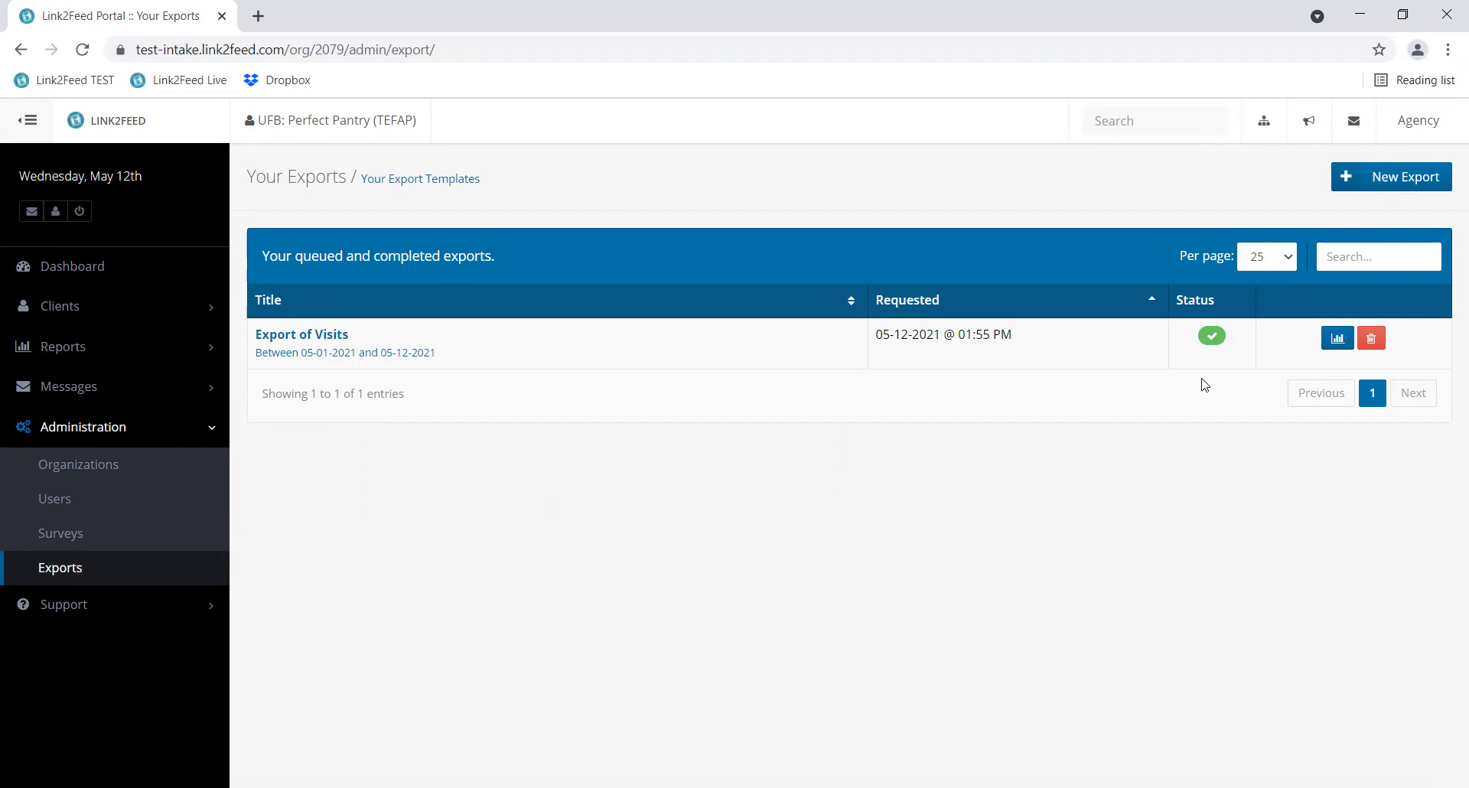
pyautogui.click(1402, 182)
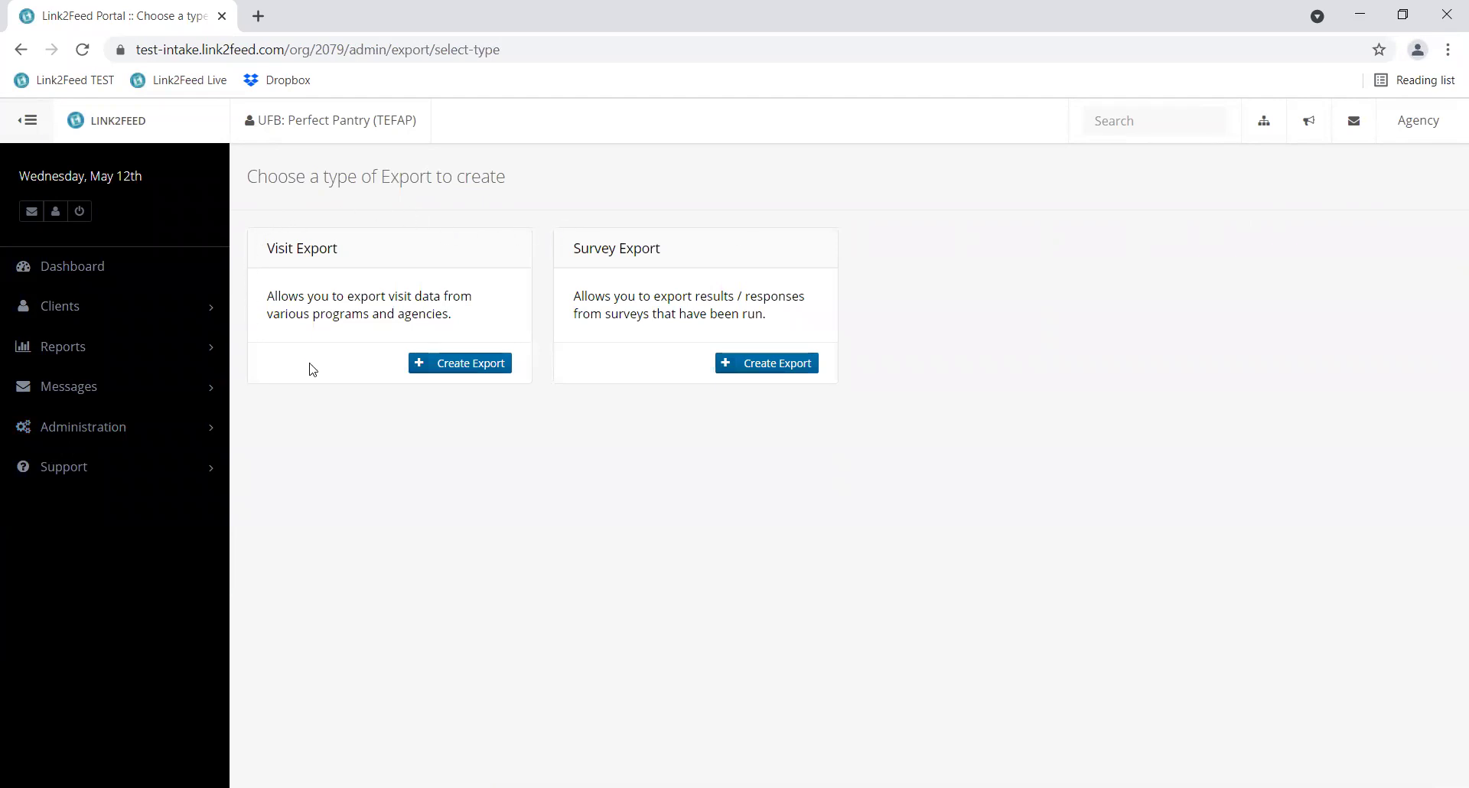
pyautogui.click(459, 364)
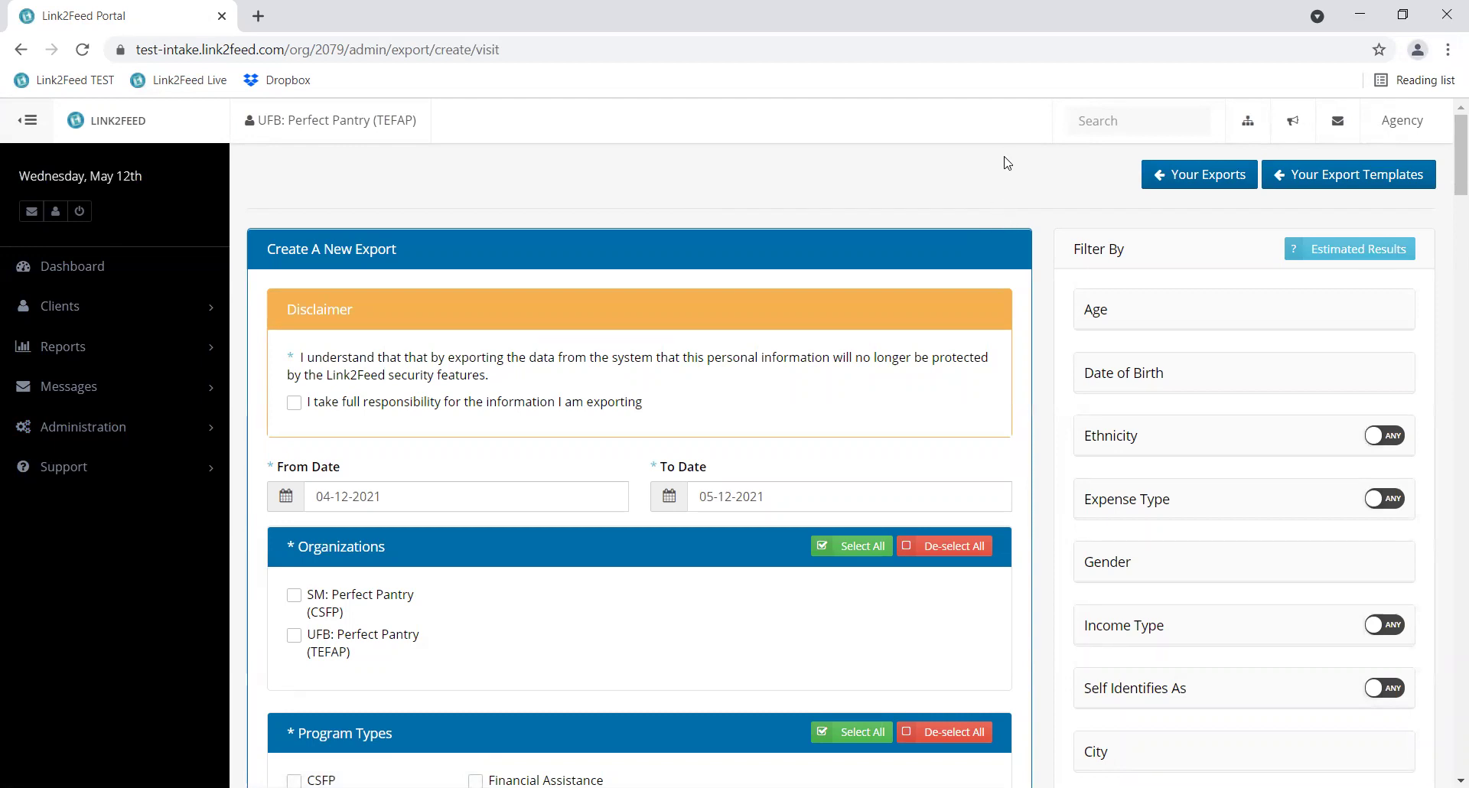
# - Accept responsibility in the export disclaimer and set the date range from 05-01-2021 to 05-12-2021
pyautogui.scroll(-1, 1018, 205)
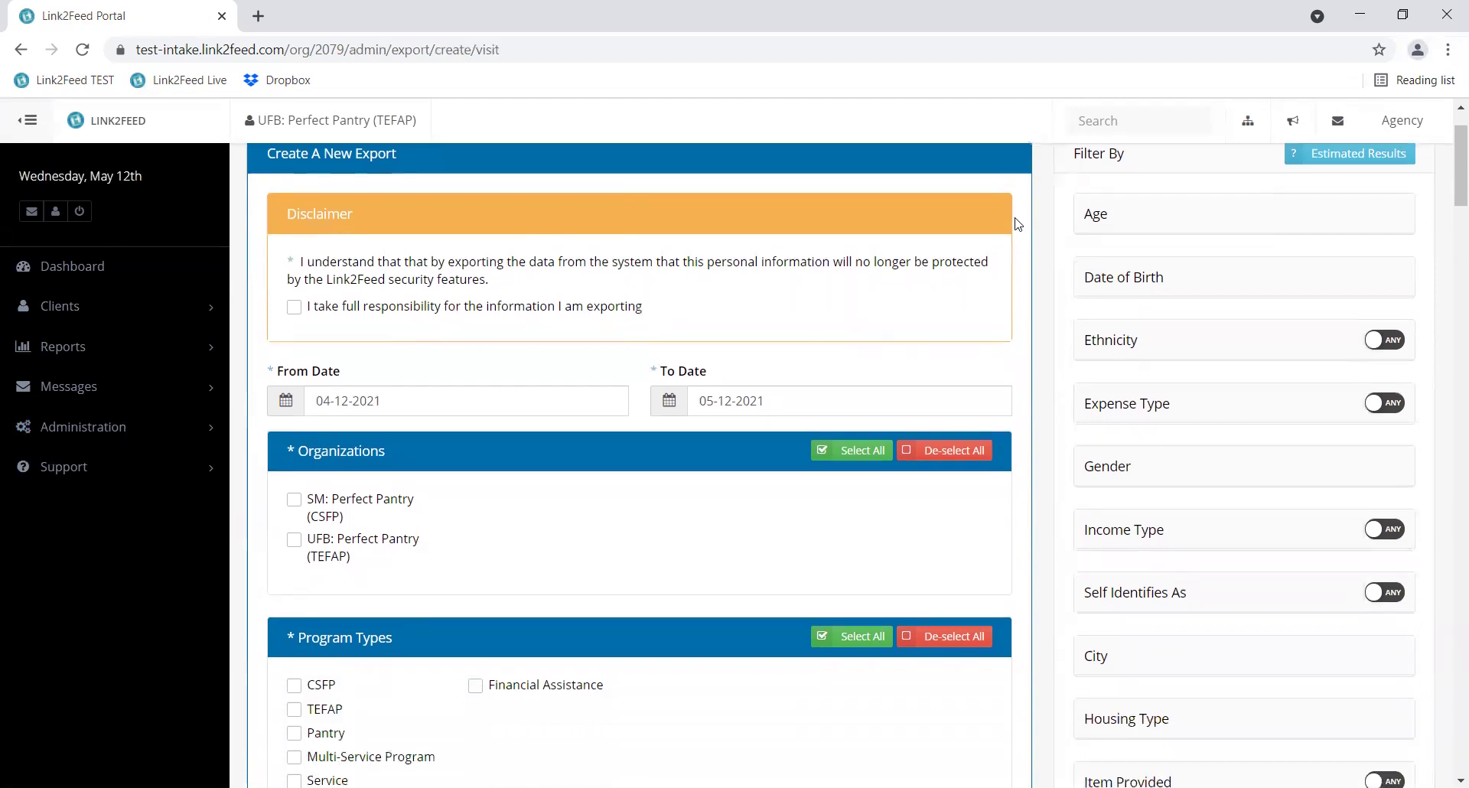
pyautogui.scroll(1, 1015, 226)
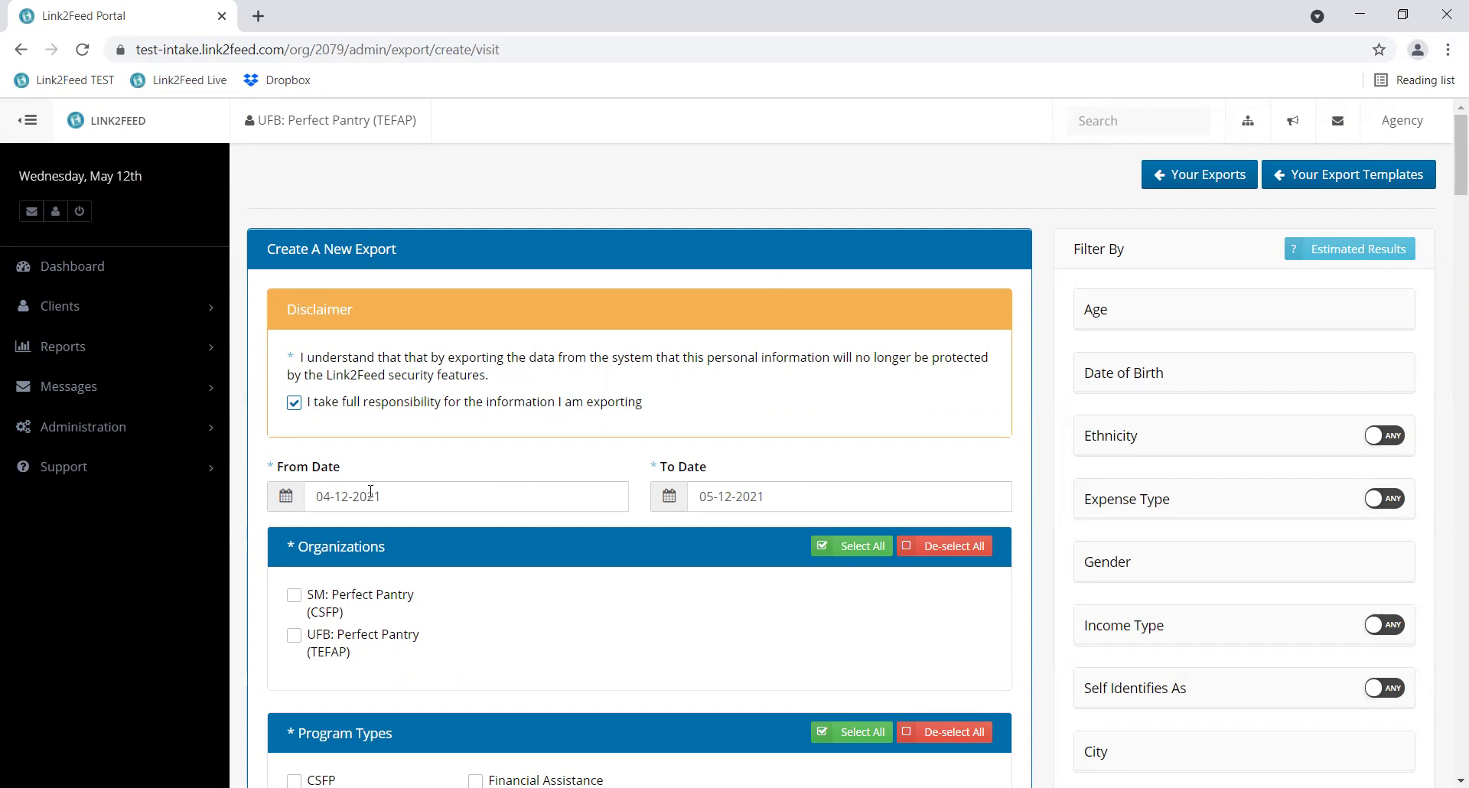
pyautogui.click(343, 498)
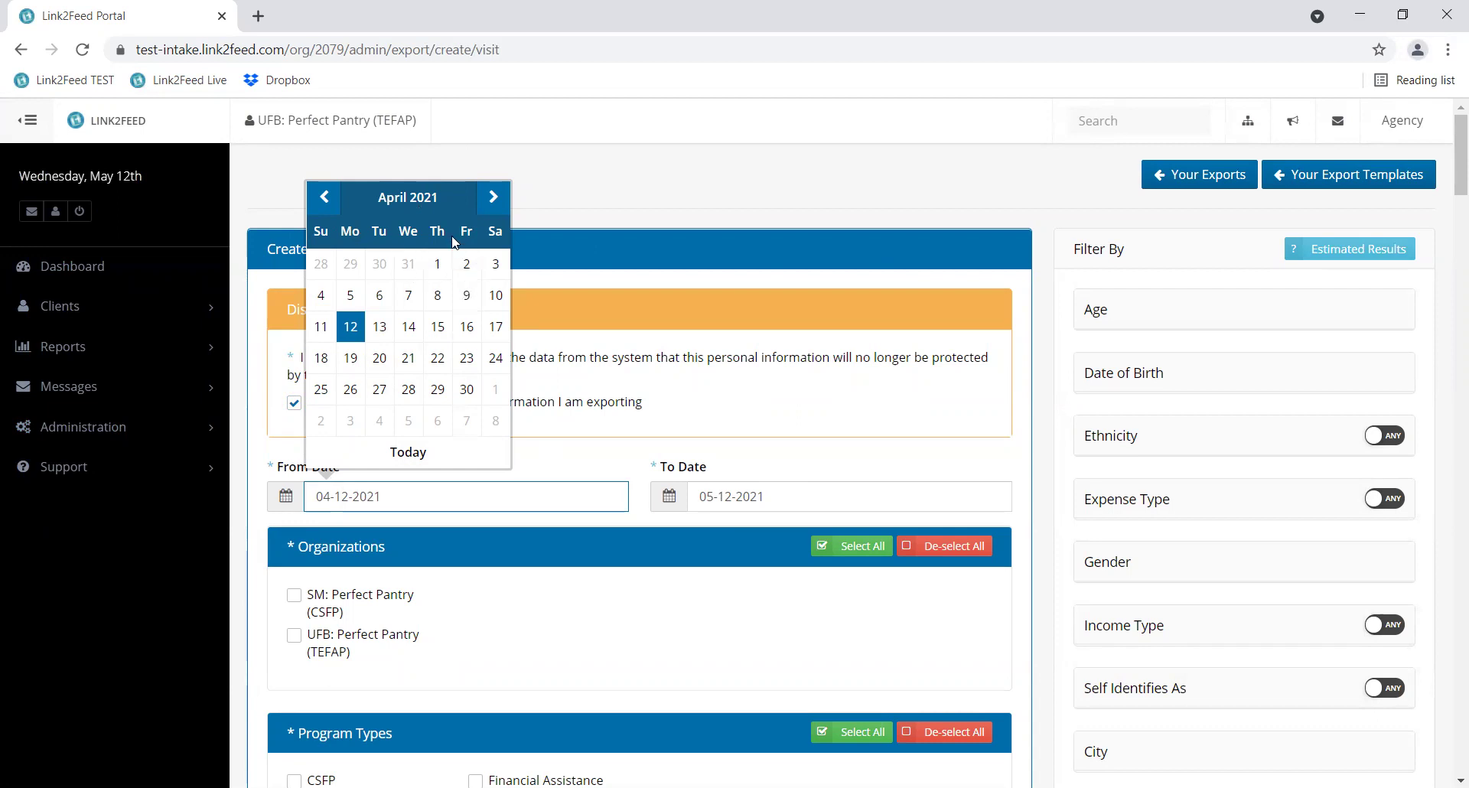
pyautogui.click(496, 196)
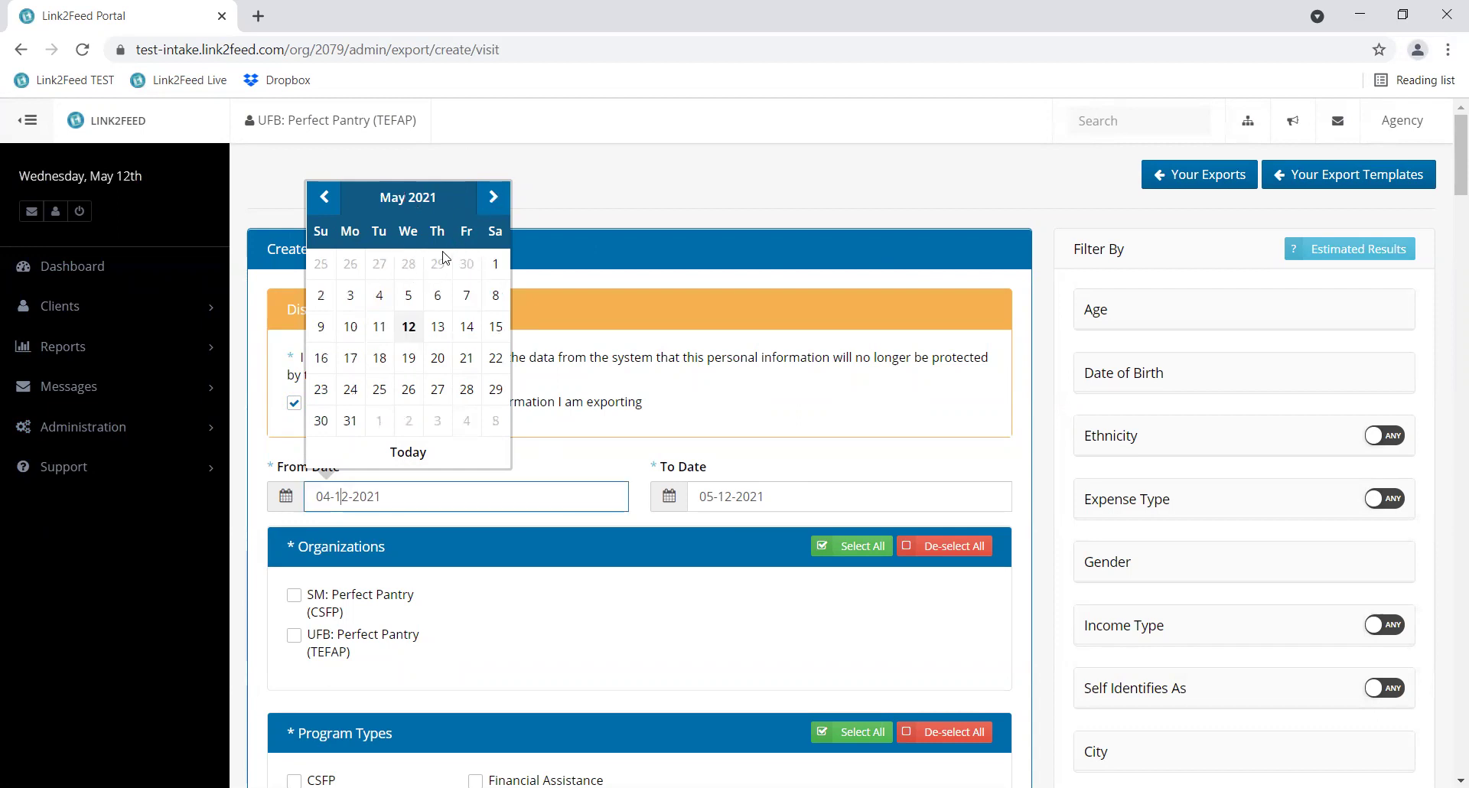
pyautogui.click(496, 264)
pyautogui.click(771, 494)
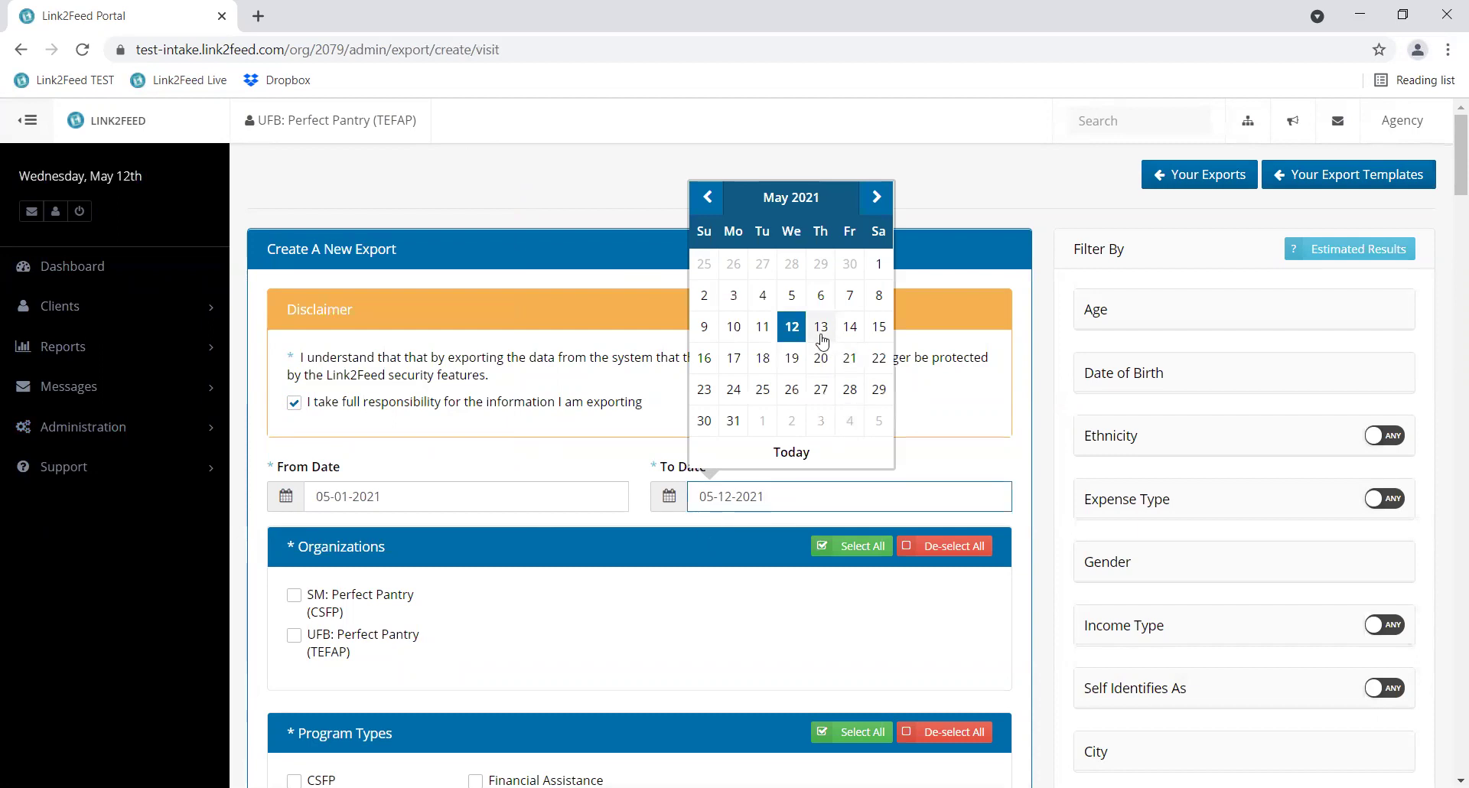
pyautogui.click(791, 331)
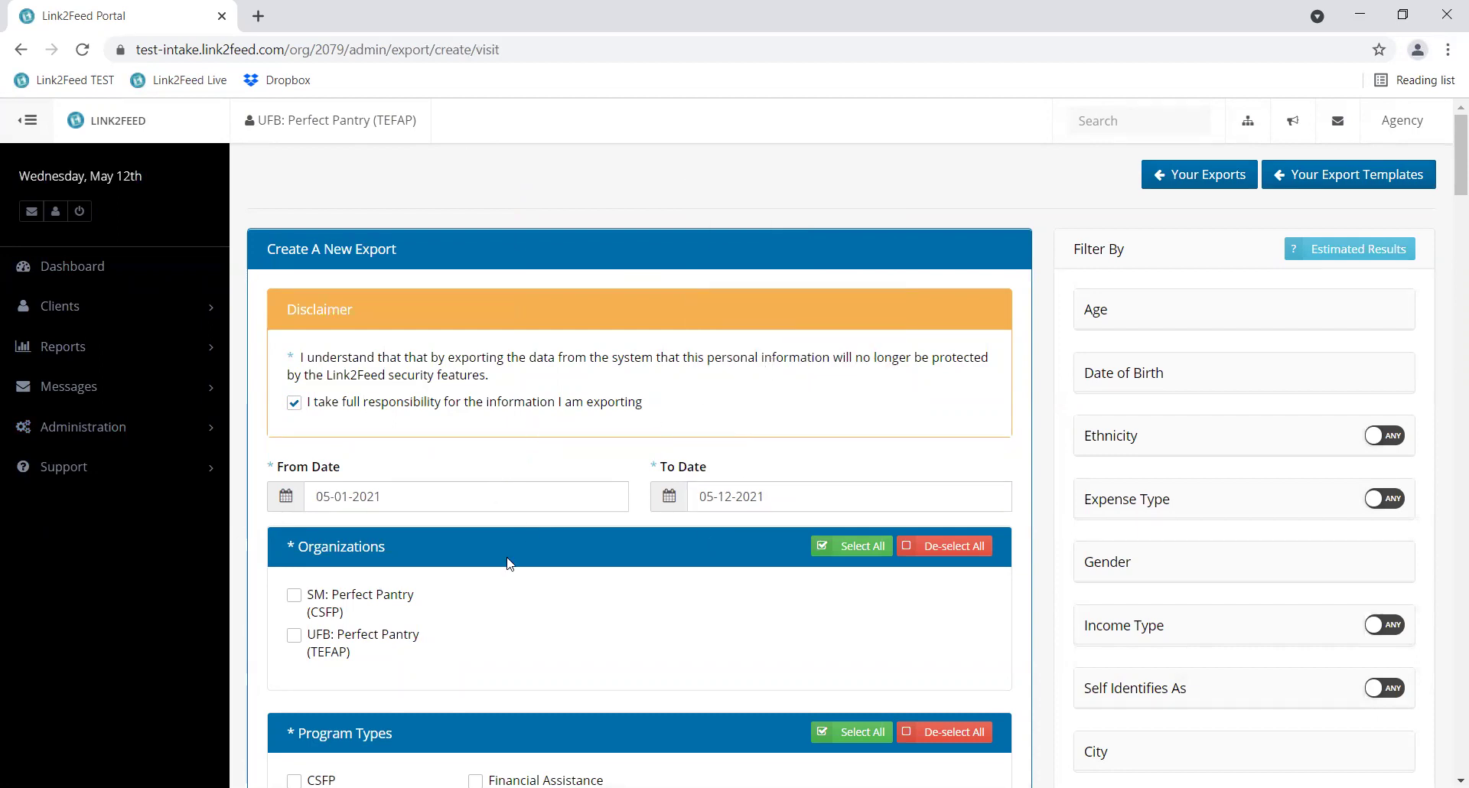
# - Include only the UFB: Perfect Pantry (TEFAP) organization and the TEFAP program type in the export
pyautogui.scroll(-4, 593, 568)
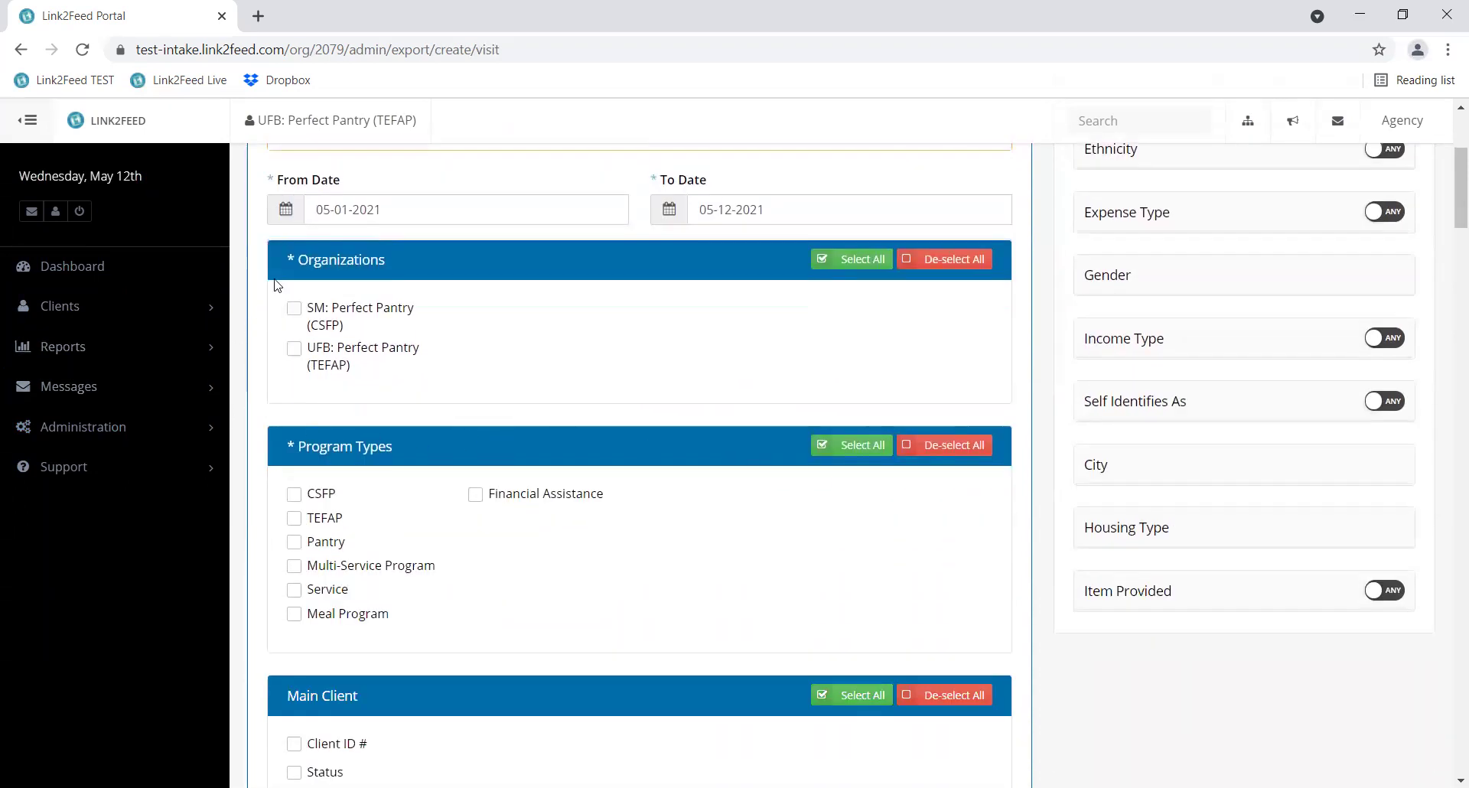
pyautogui.click(293, 348)
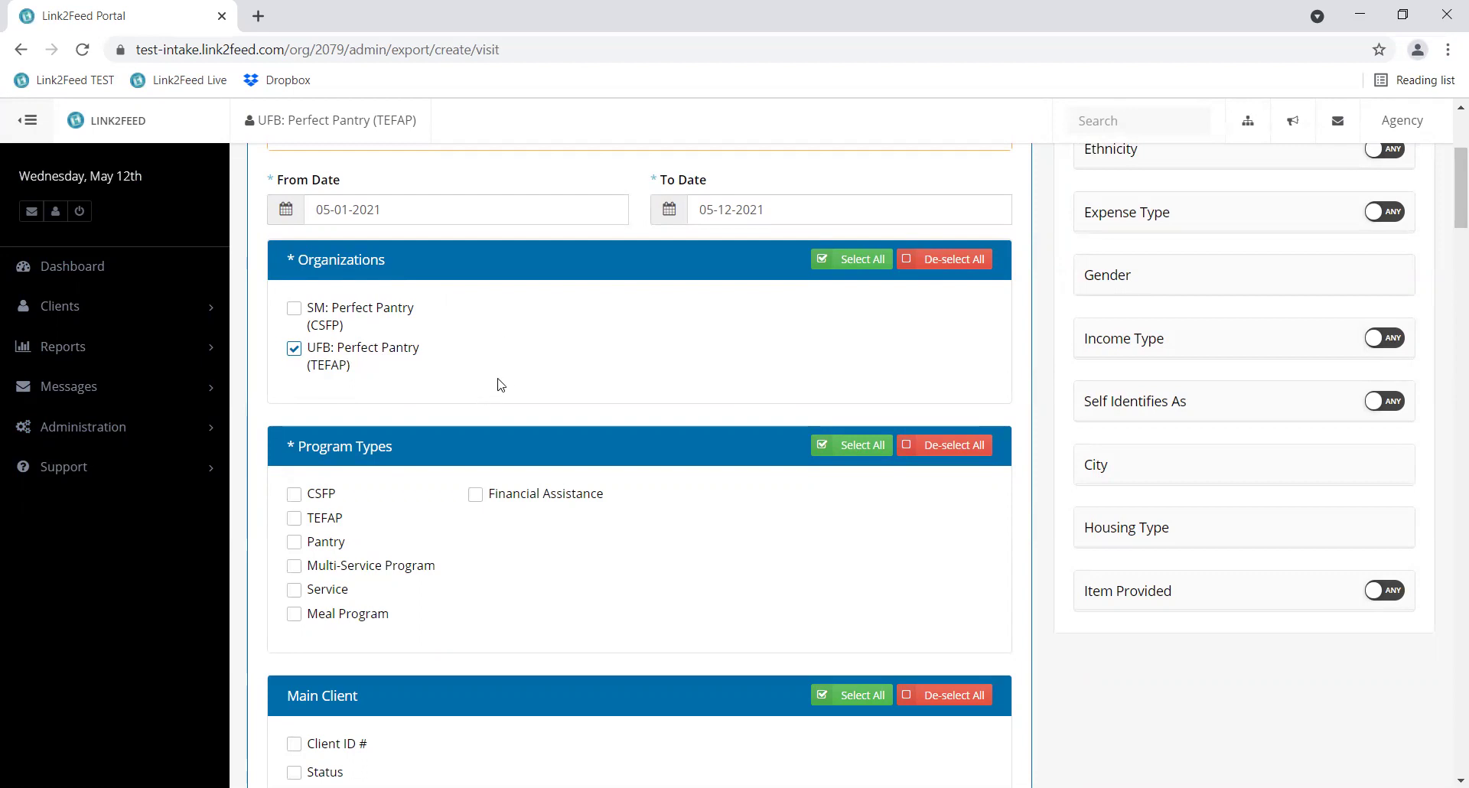
pyautogui.scroll(-1, 689, 374)
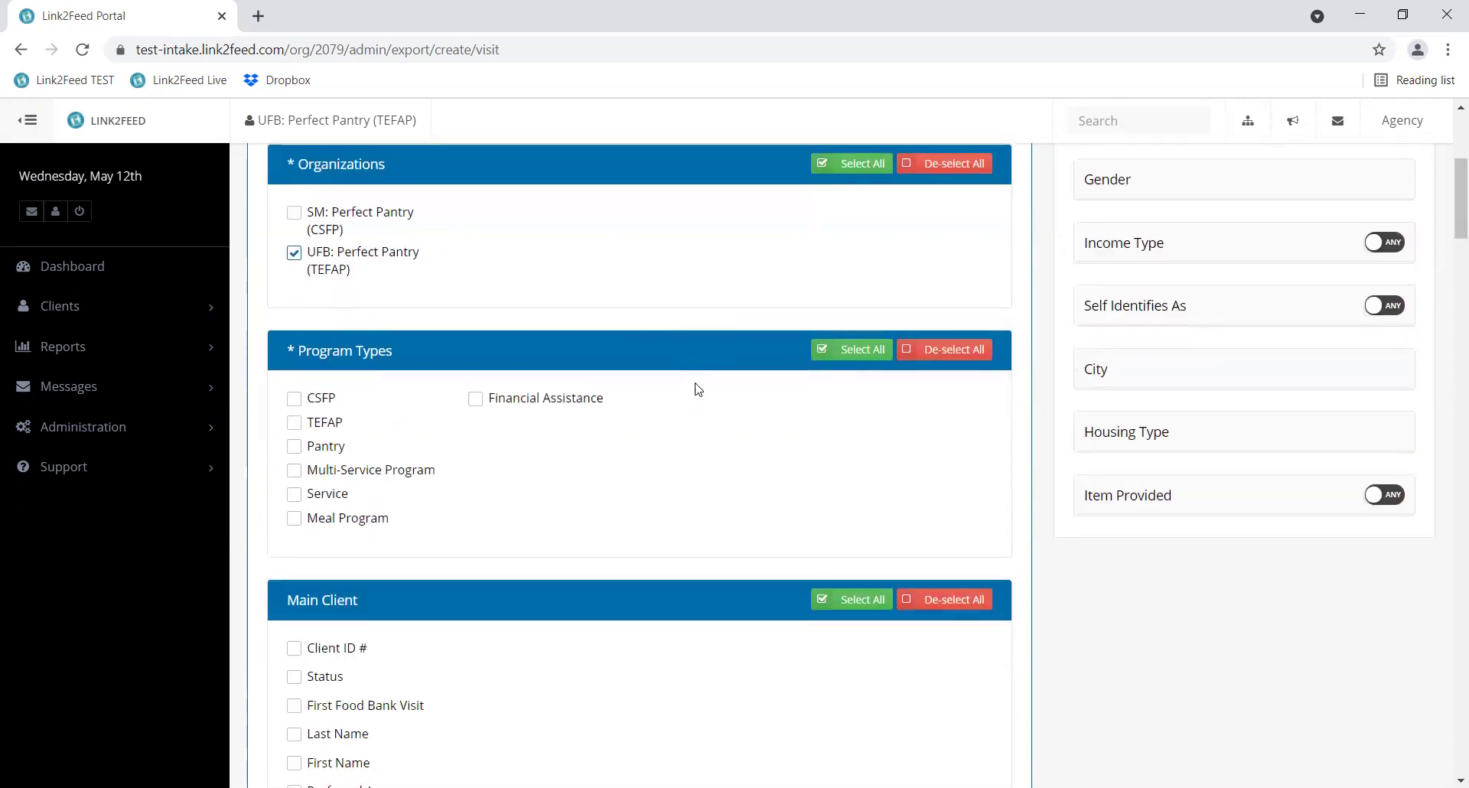
pyautogui.scroll(-1, 698, 390)
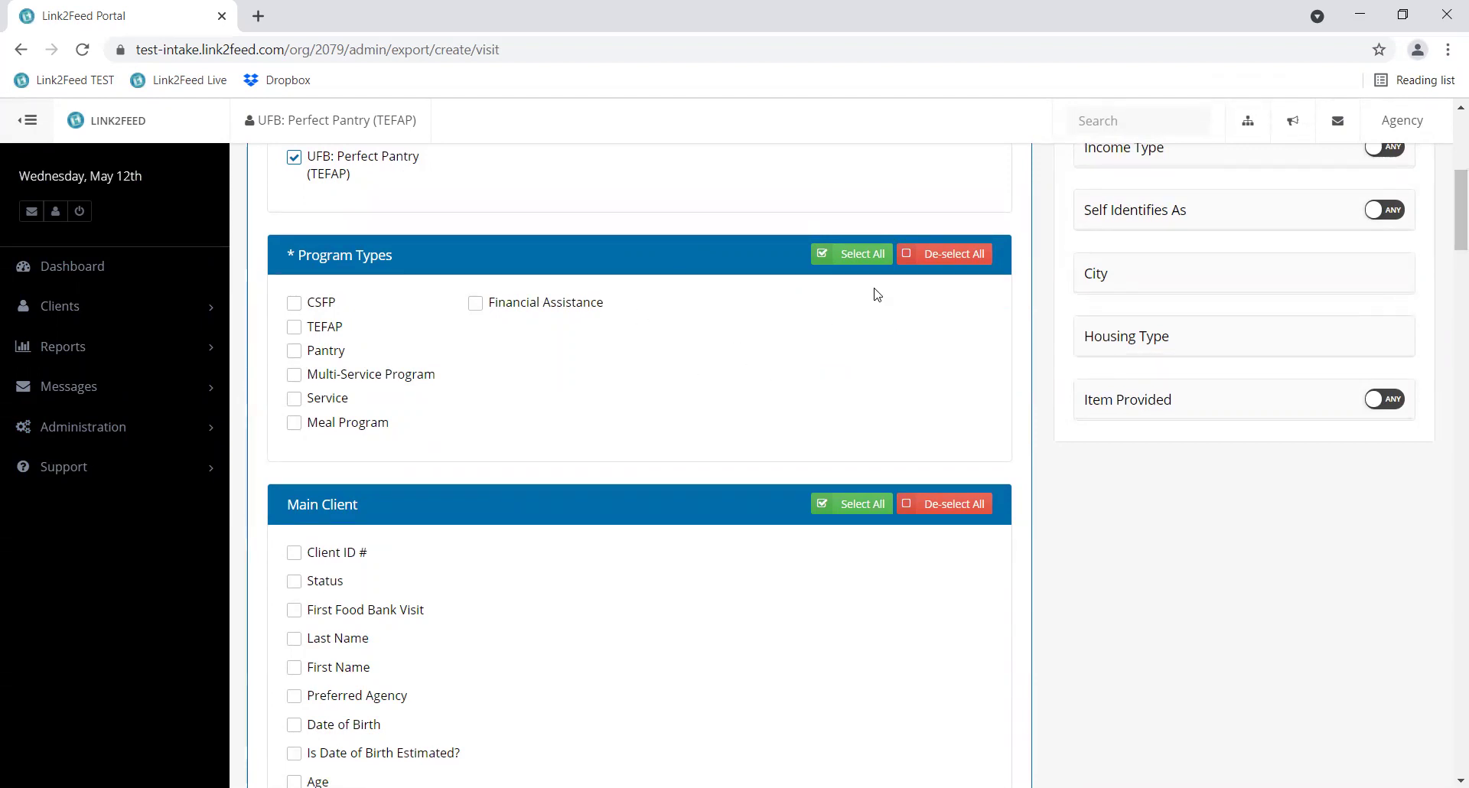
pyautogui.click(849, 254)
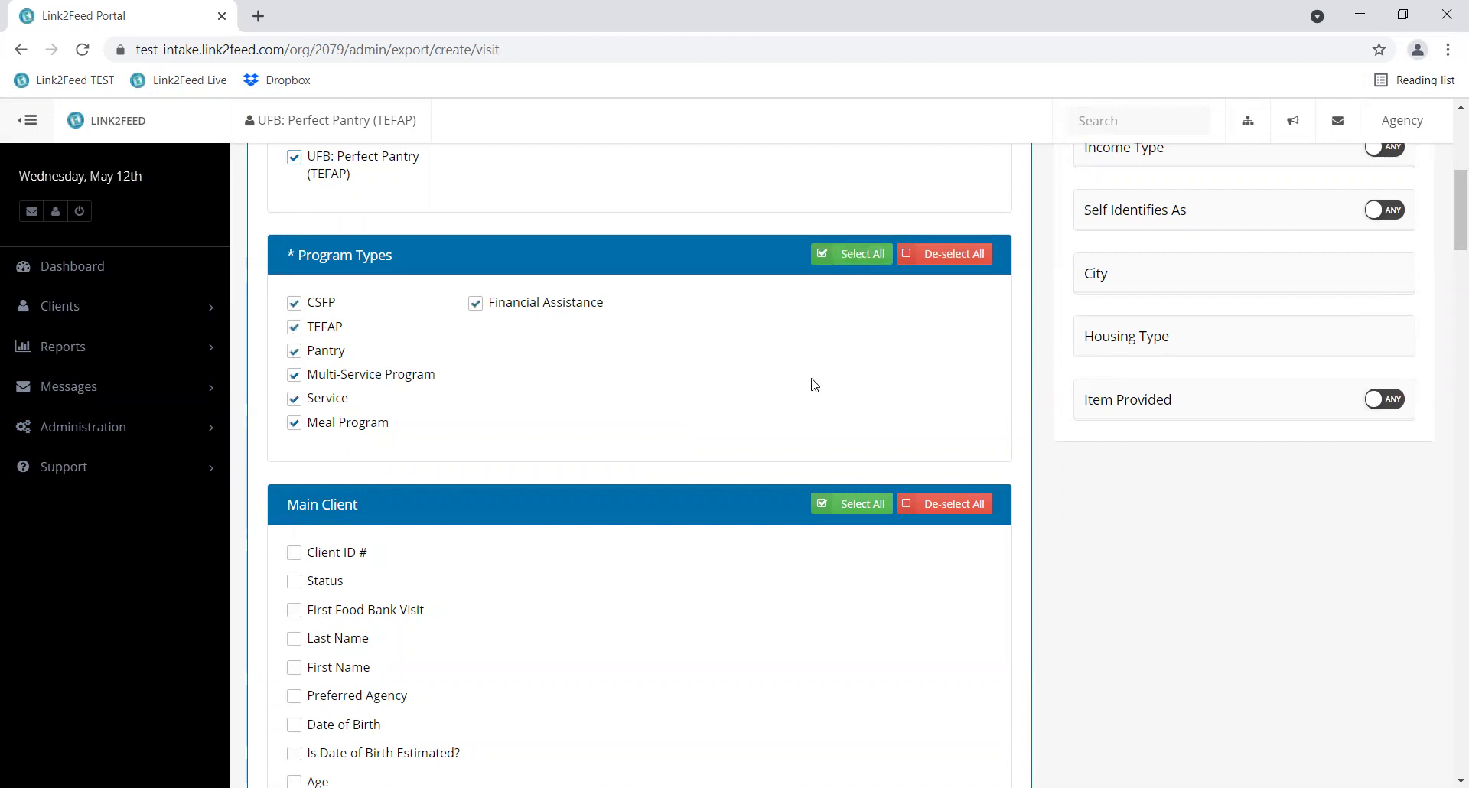
pyautogui.click(957, 260)
pyautogui.click(327, 331)
# - Include the Client ID #, Last Name and First Name fields of the main client
pyautogui.scroll(-4, 610, 398)
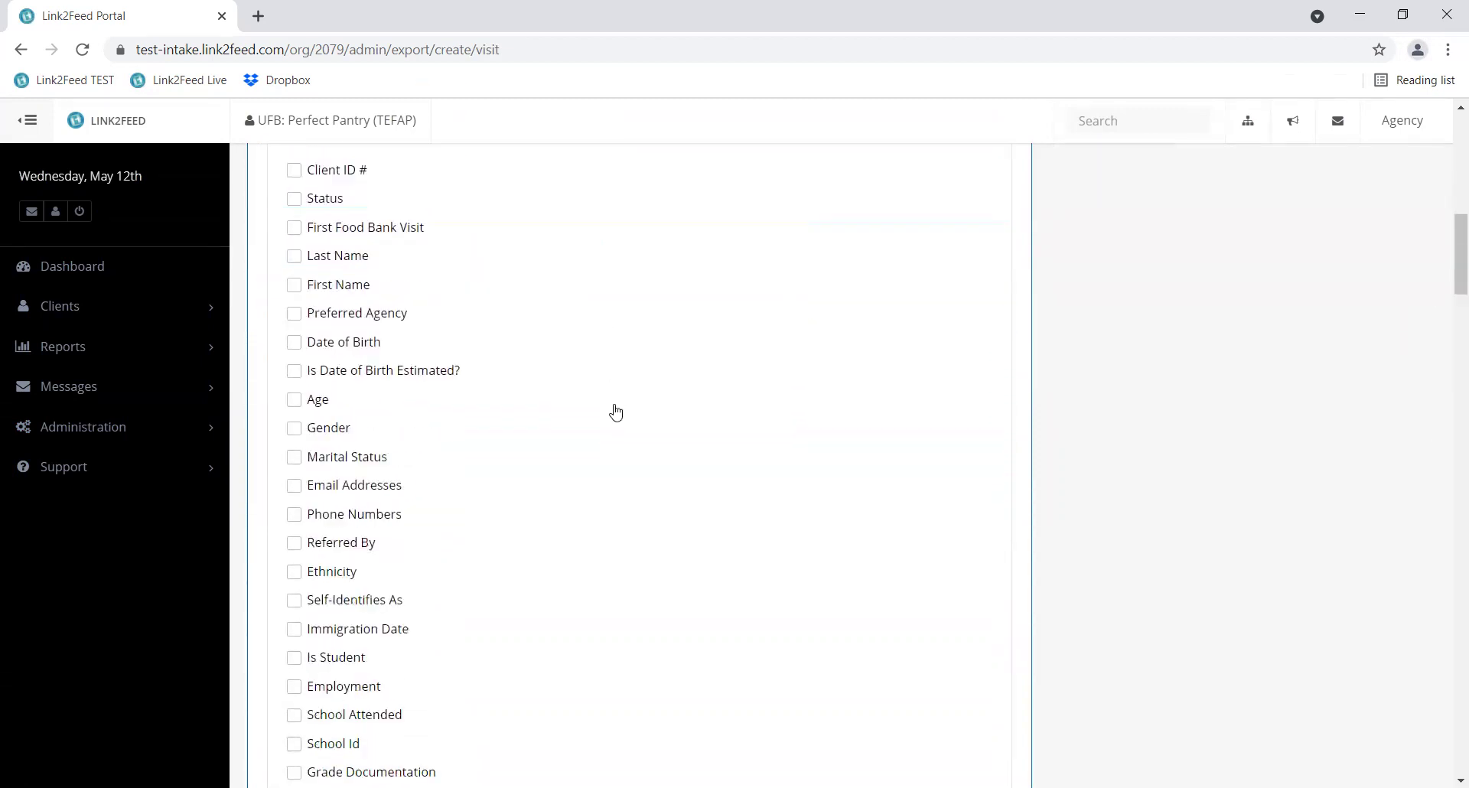
pyautogui.scroll(1, 670, 488)
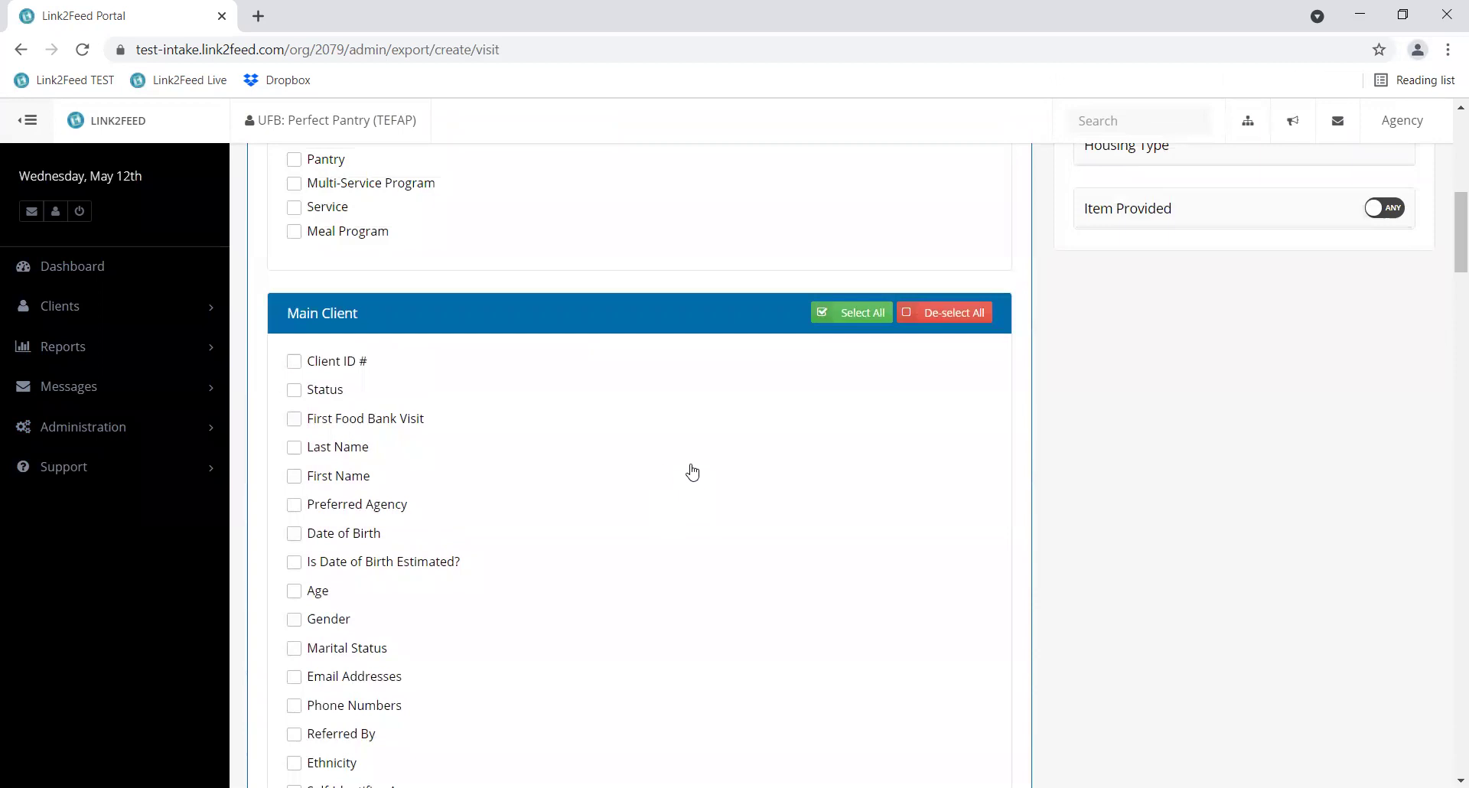
pyautogui.scroll(-1, 689, 459)
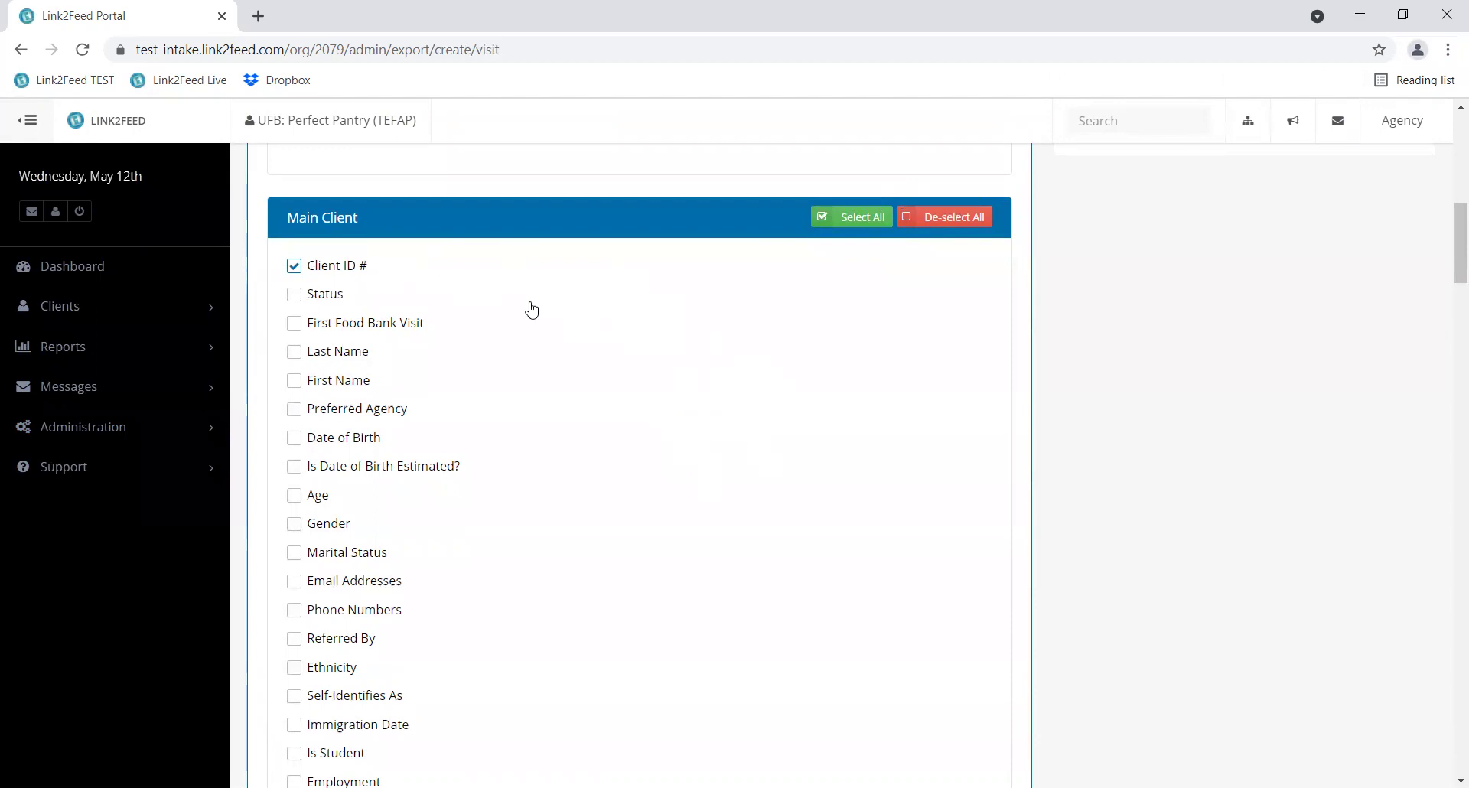
pyautogui.scroll(-1, 529, 306)
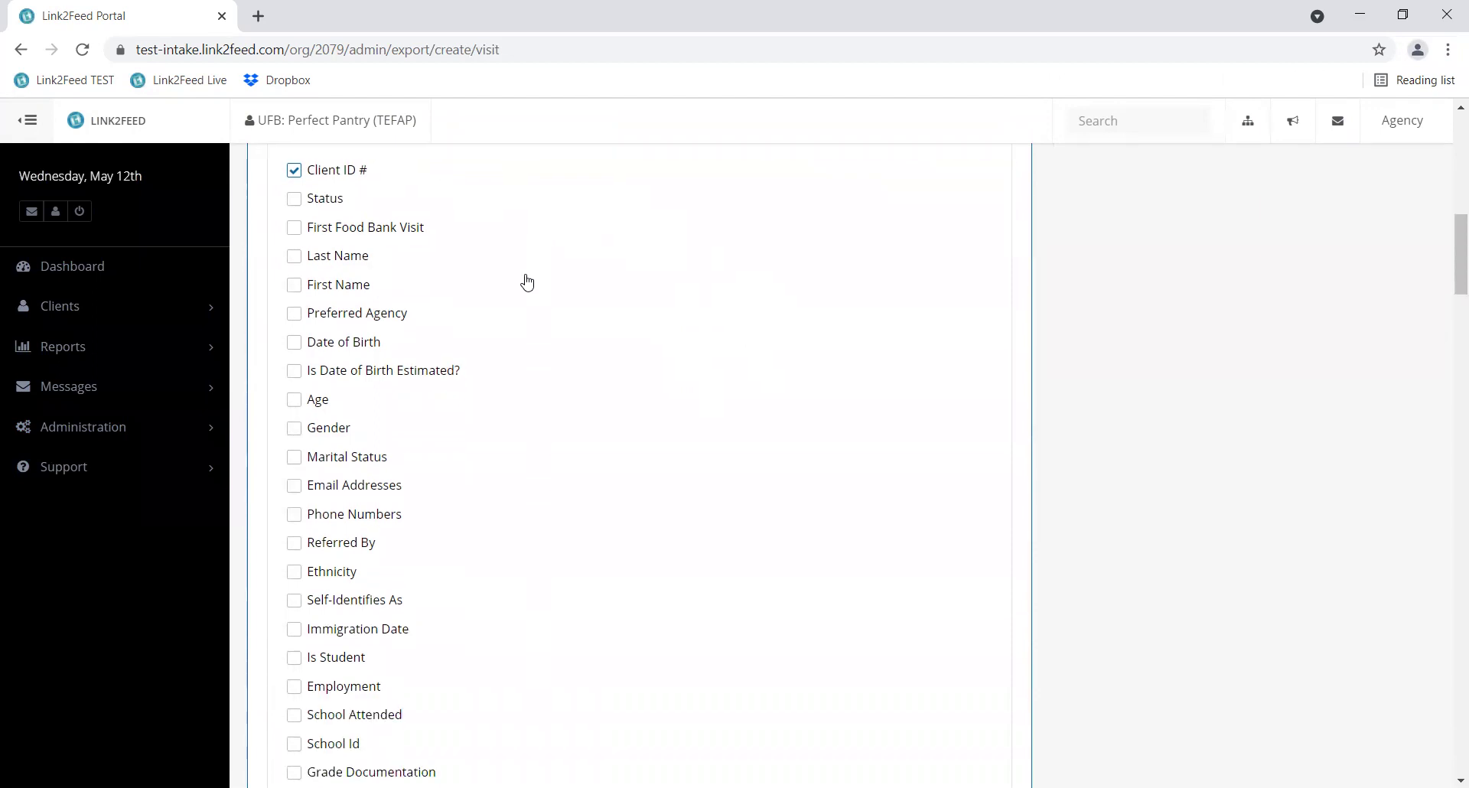
pyautogui.click(323, 258)
pyautogui.click(329, 287)
# - Include the Street, City and County fields of the address information
pyautogui.scroll(-2, 578, 332)
pyautogui.scroll(-9, 572, 326)
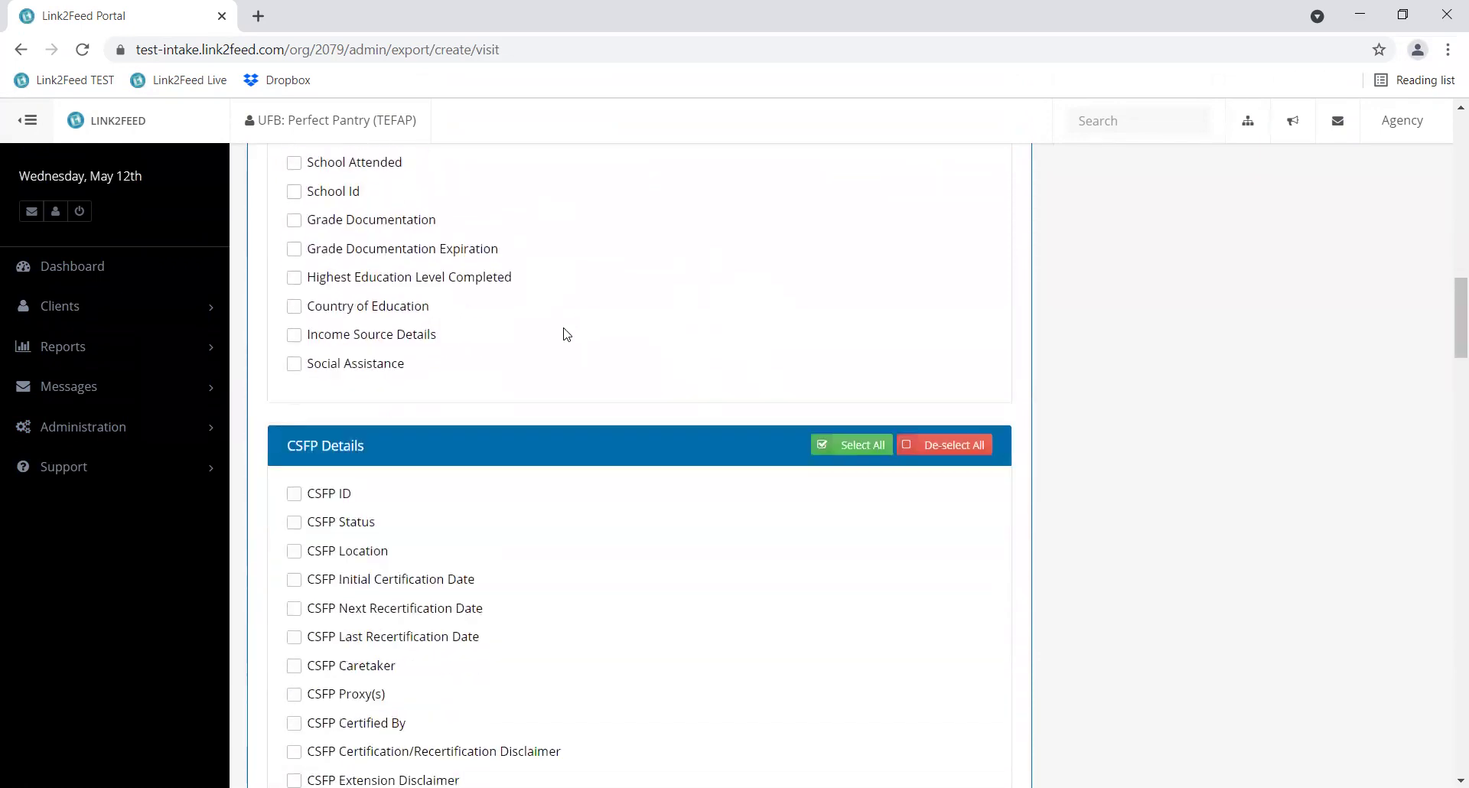
pyautogui.scroll(-11, 563, 337)
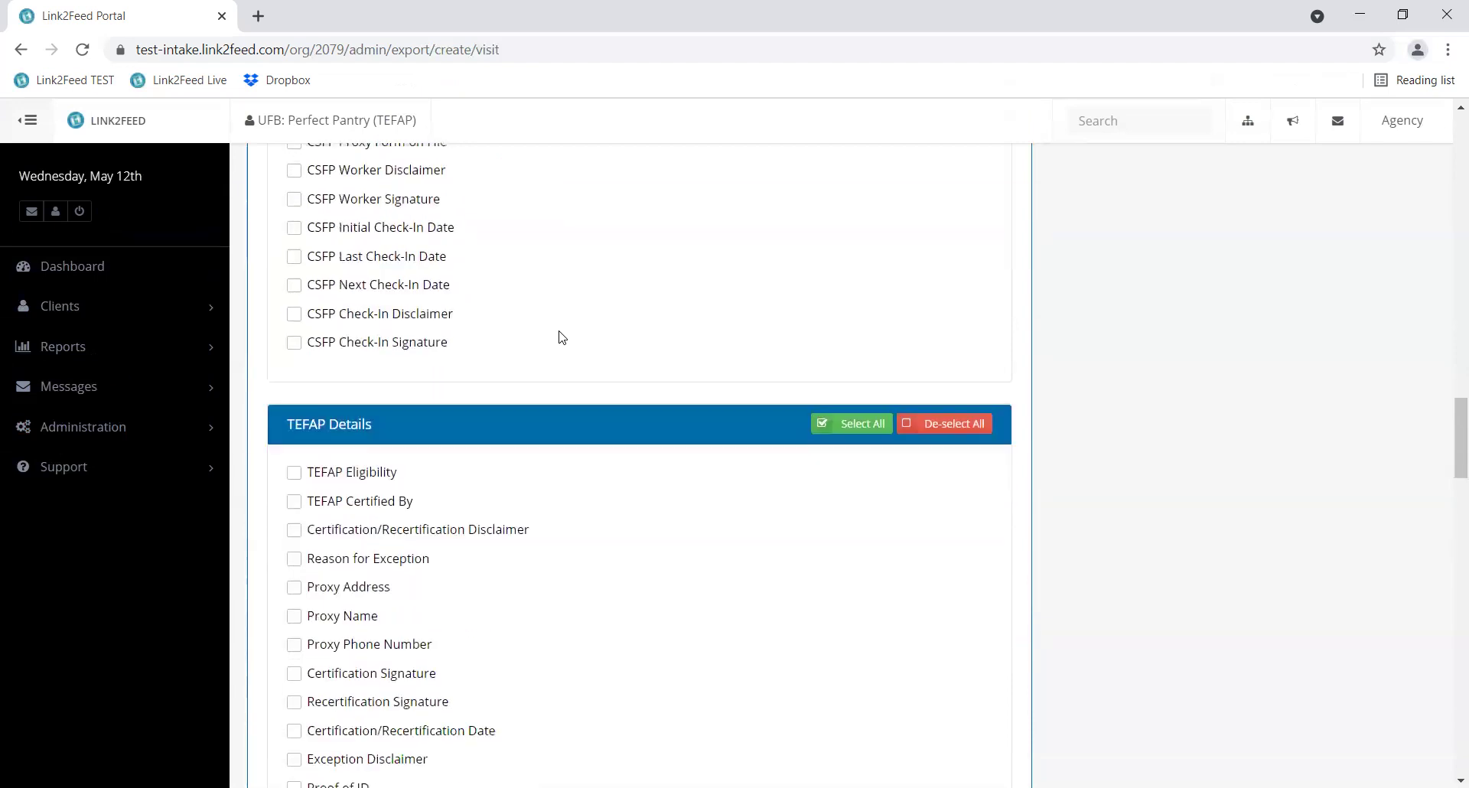
pyautogui.scroll(-4, 562, 337)
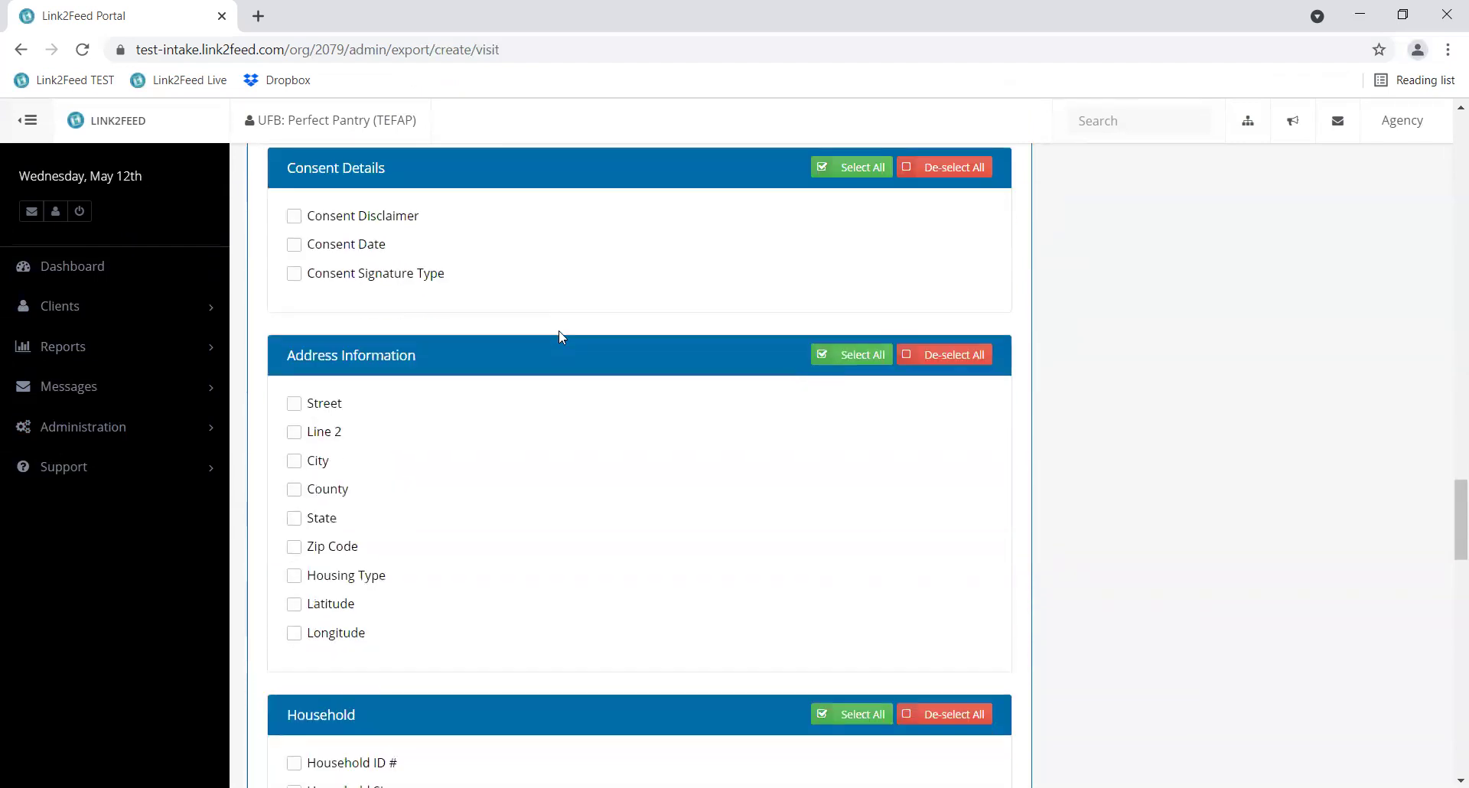
pyautogui.scroll(-1, 560, 339)
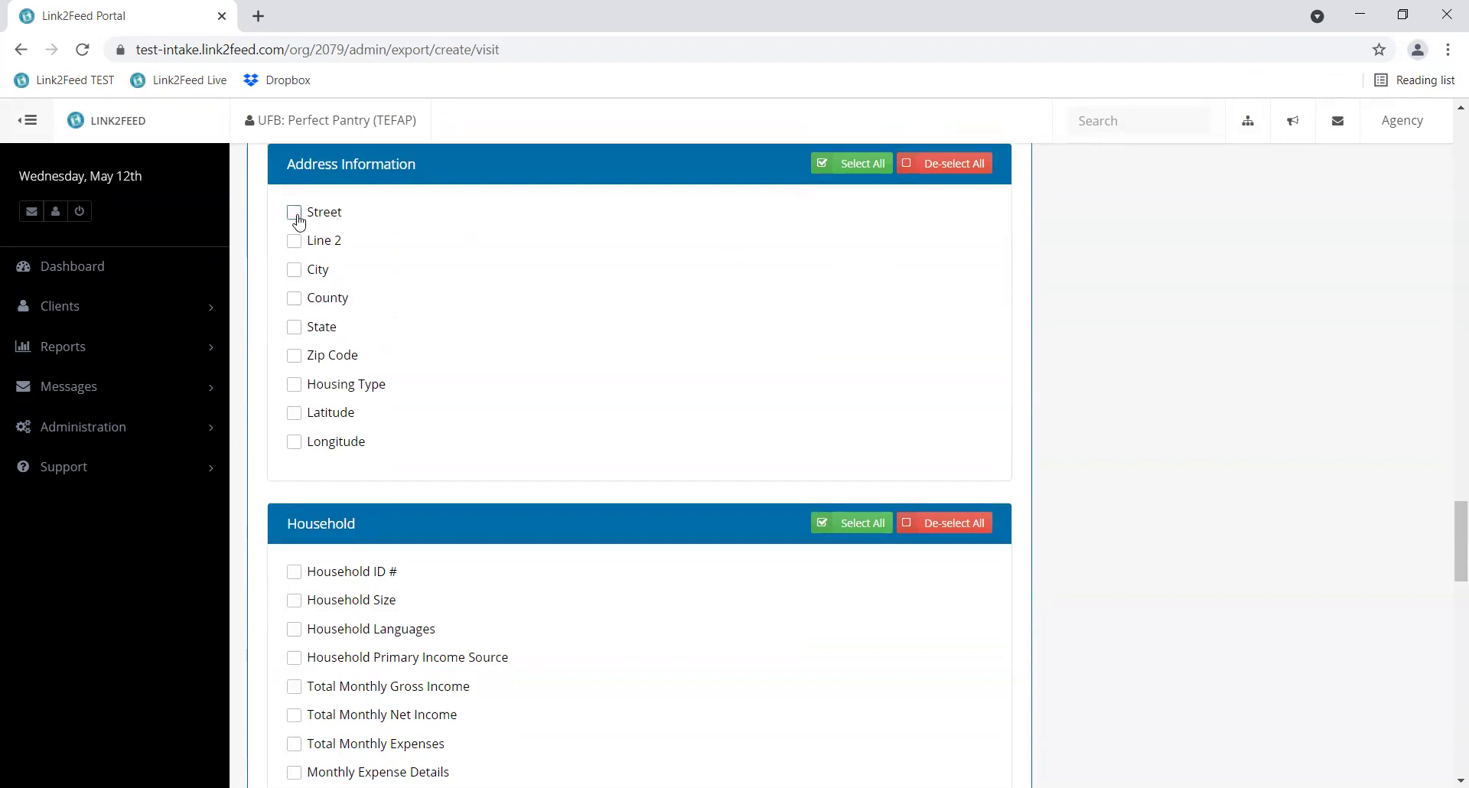
pyautogui.click(295, 271)
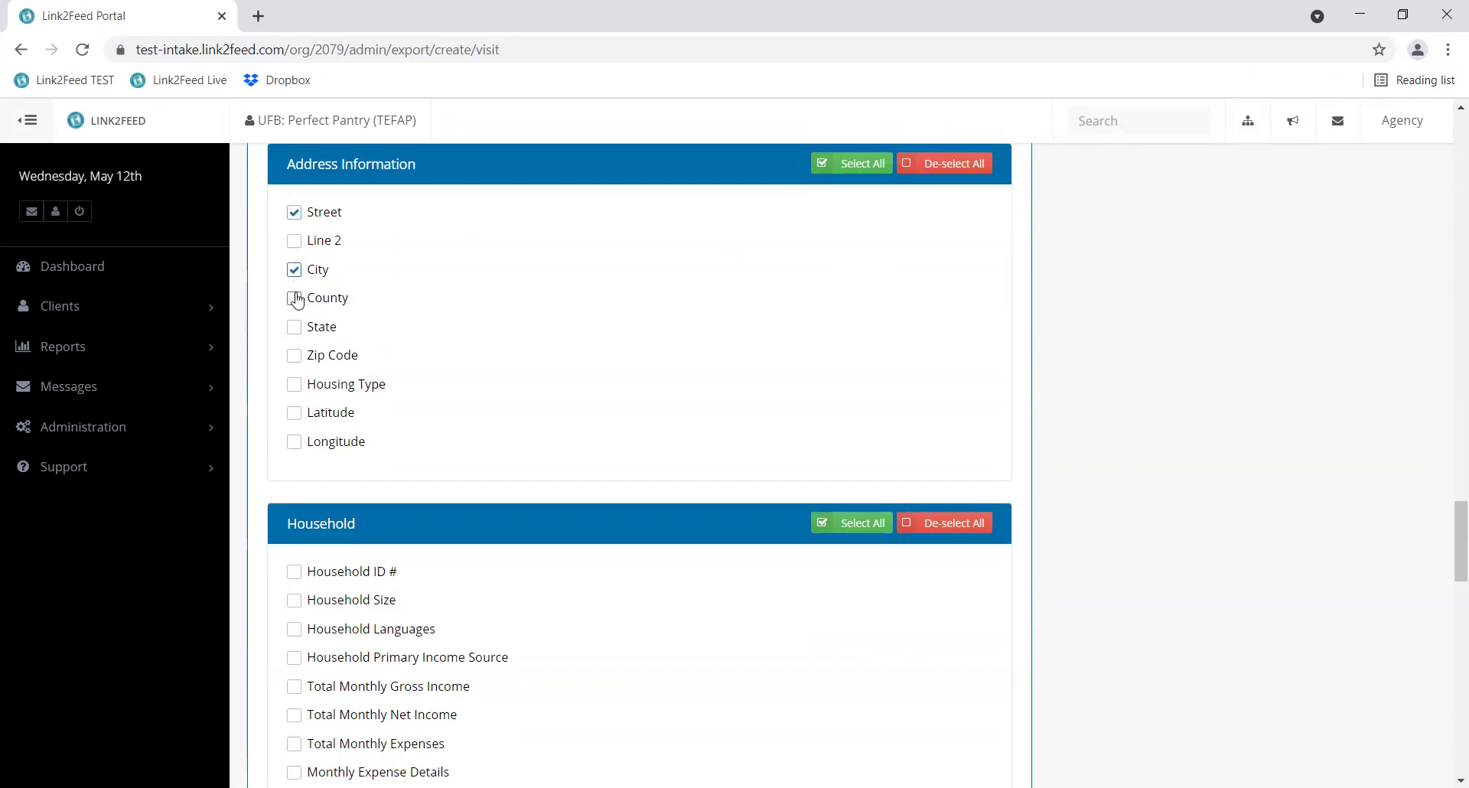
pyautogui.click(295, 298)
# - Include the Household Size field in the export's household data
pyautogui.scroll(-3, 827, 236)
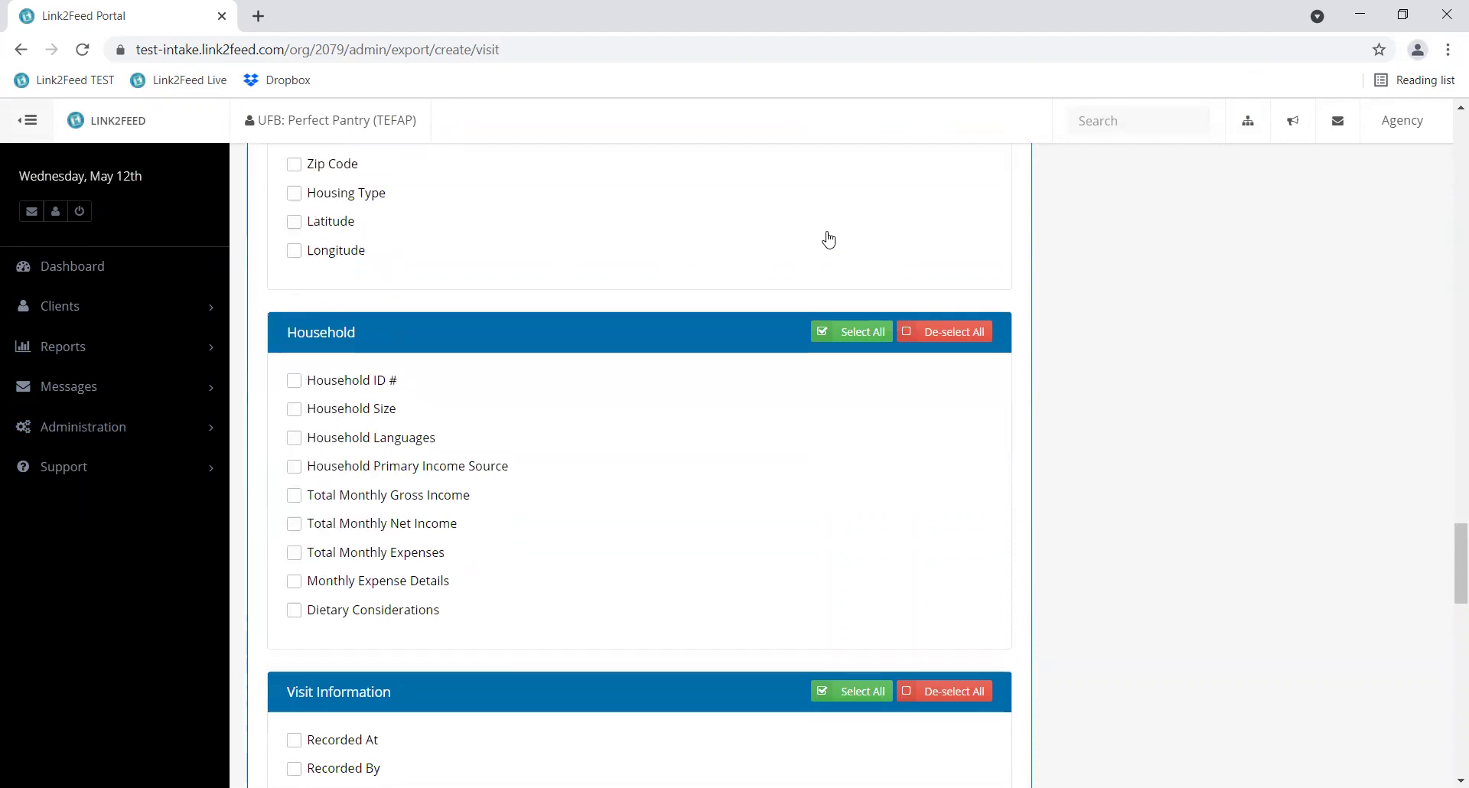
pyautogui.scroll(-1, 769, 239)
pyautogui.scroll(1, 768, 269)
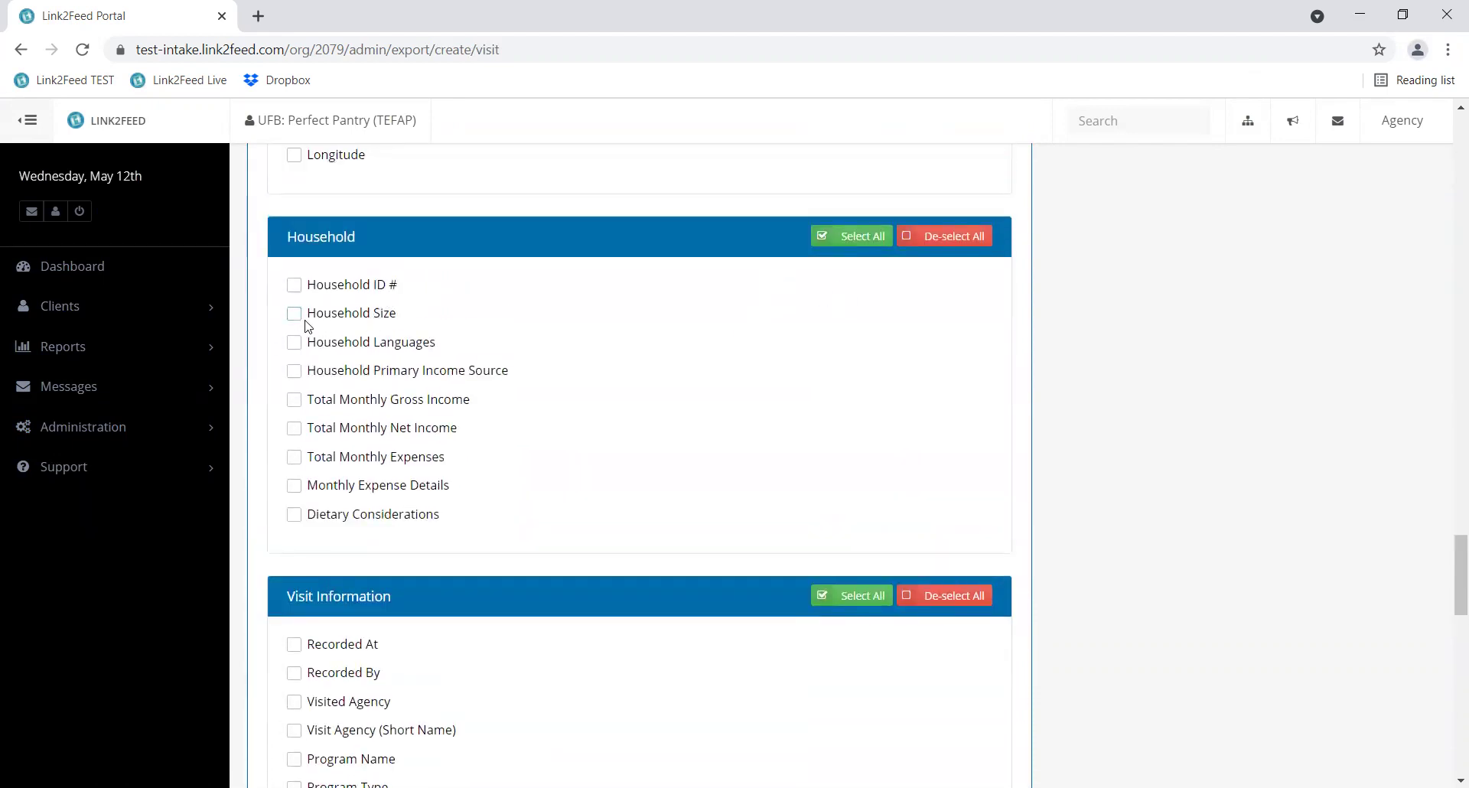
pyautogui.click(324, 319)
# - Include the Recorded By and Foods Provided fields of the visit information
pyautogui.scroll(-3, 646, 401)
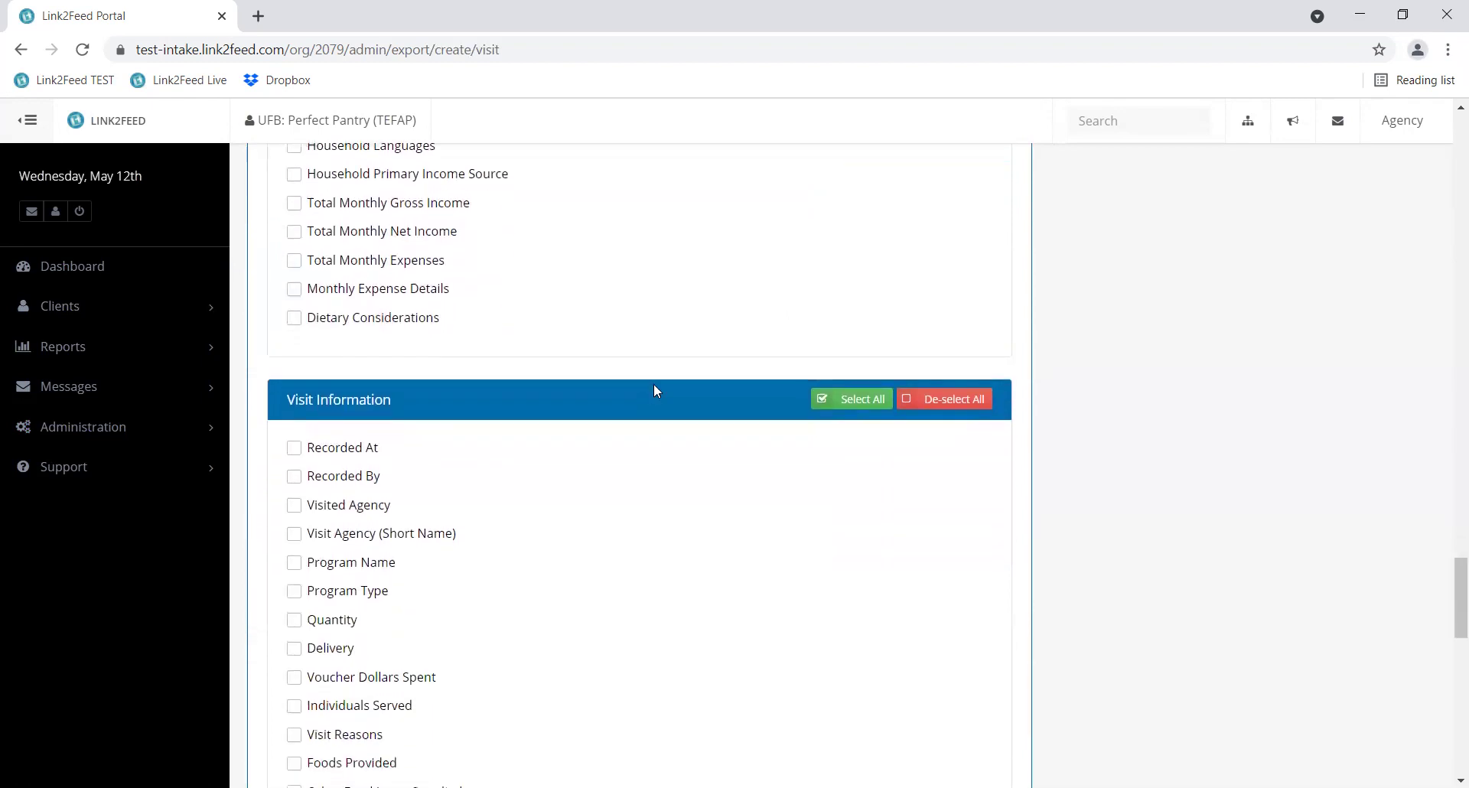
pyautogui.scroll(-2, 655, 394)
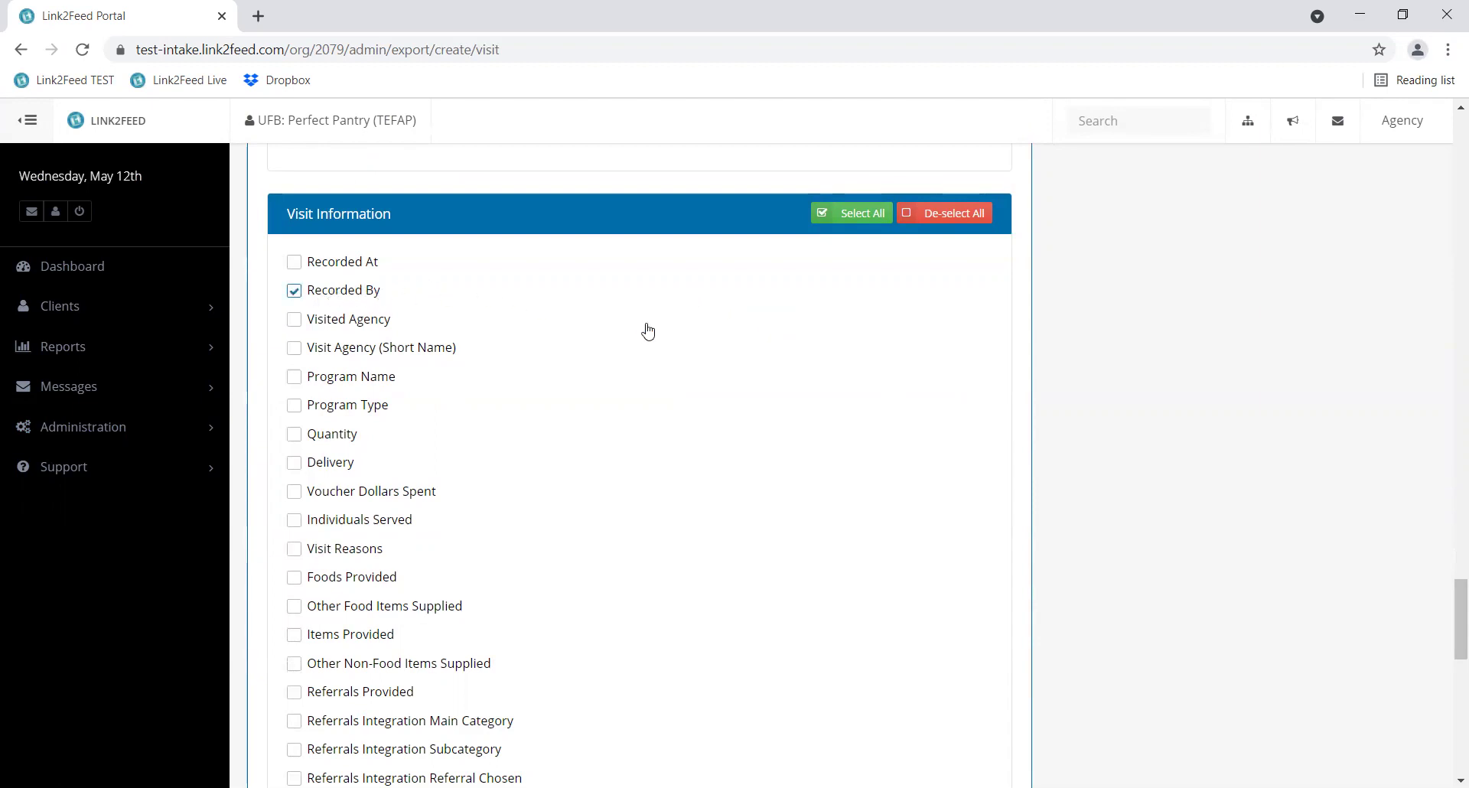
pyautogui.scroll(-1, 649, 329)
pyautogui.scroll(-1, 670, 332)
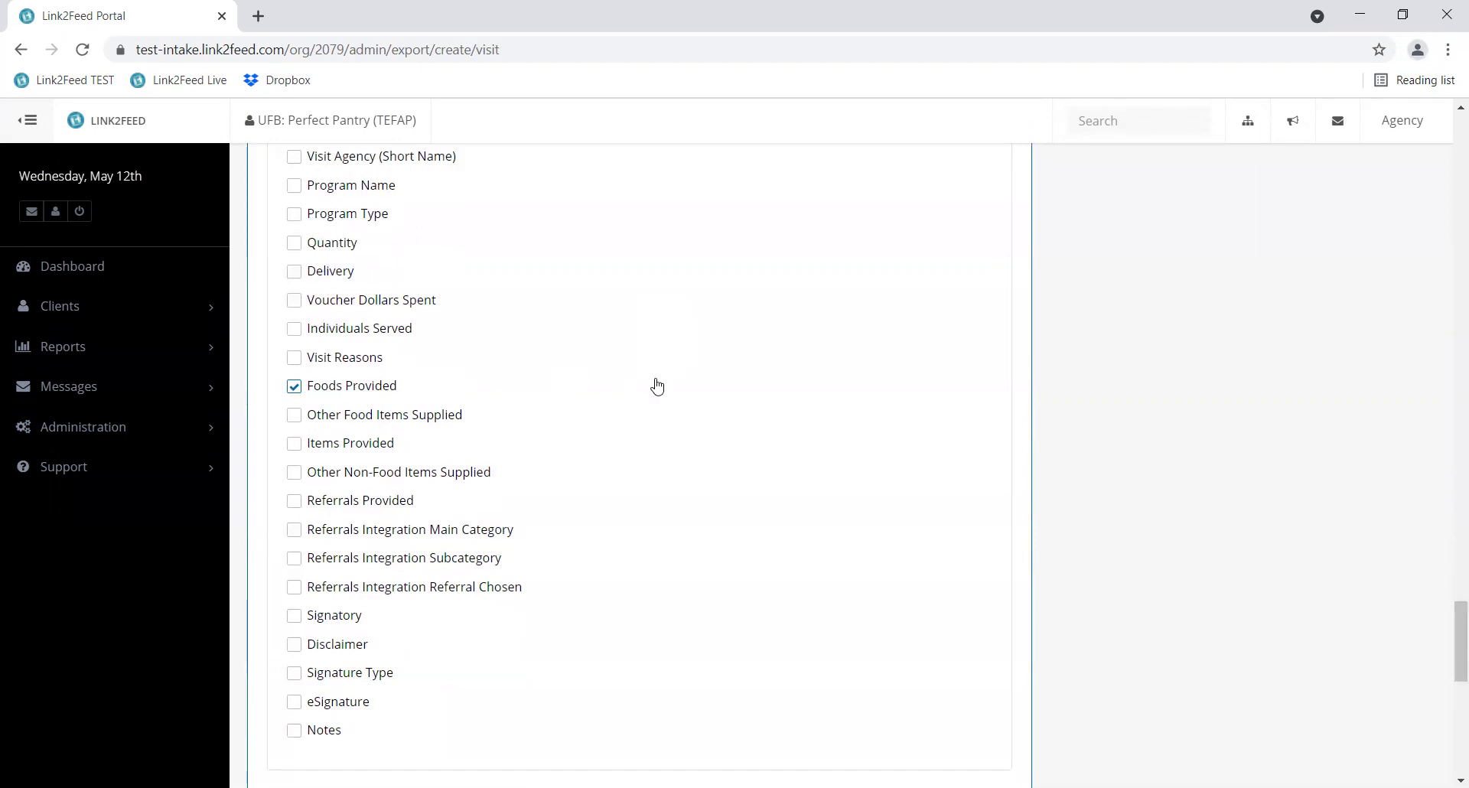
# - Leave all household member fields out and submit the visit export
pyautogui.scroll(-5, 685, 385)
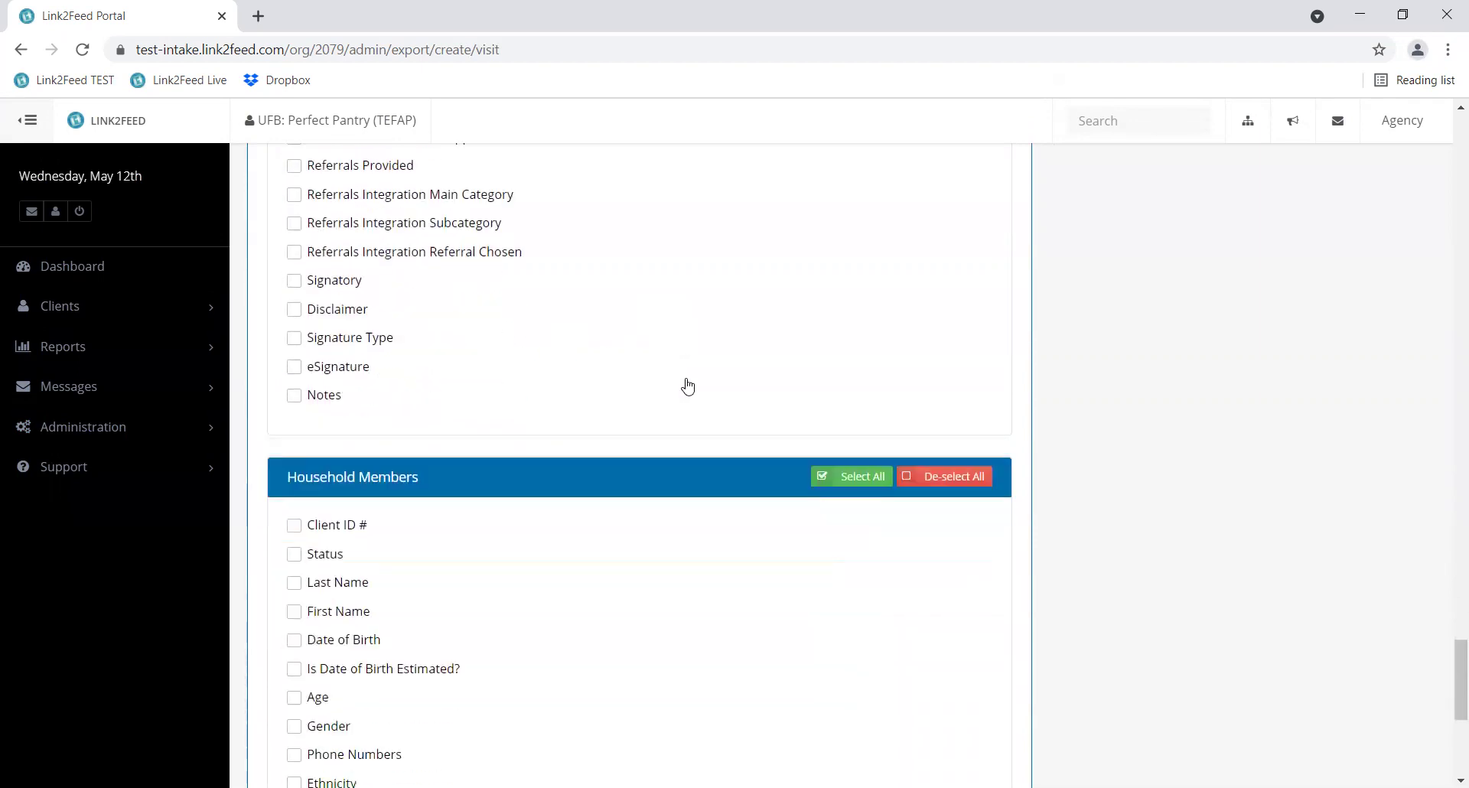
pyautogui.scroll(-1, 685, 385)
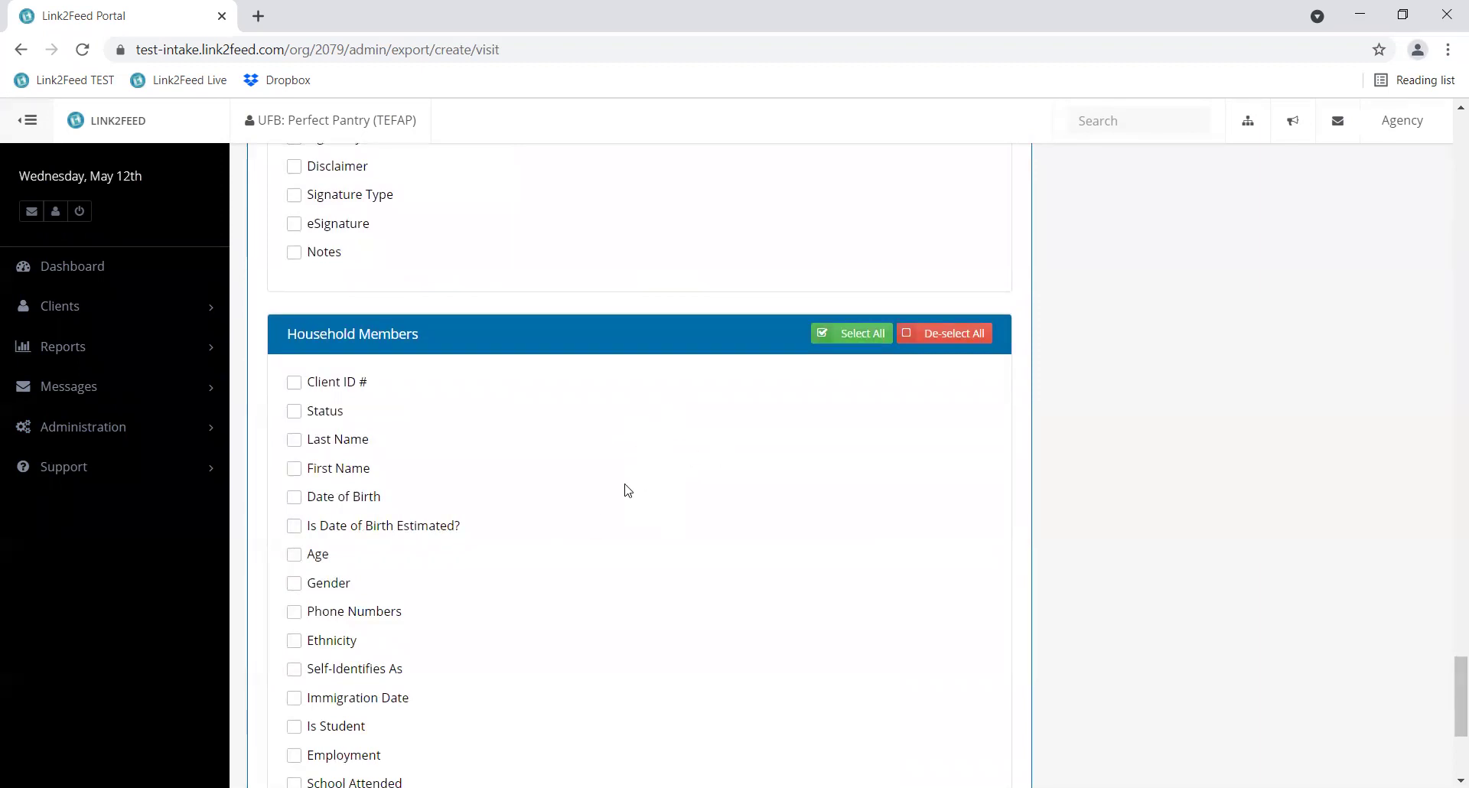
pyautogui.scroll(-4, 632, 490)
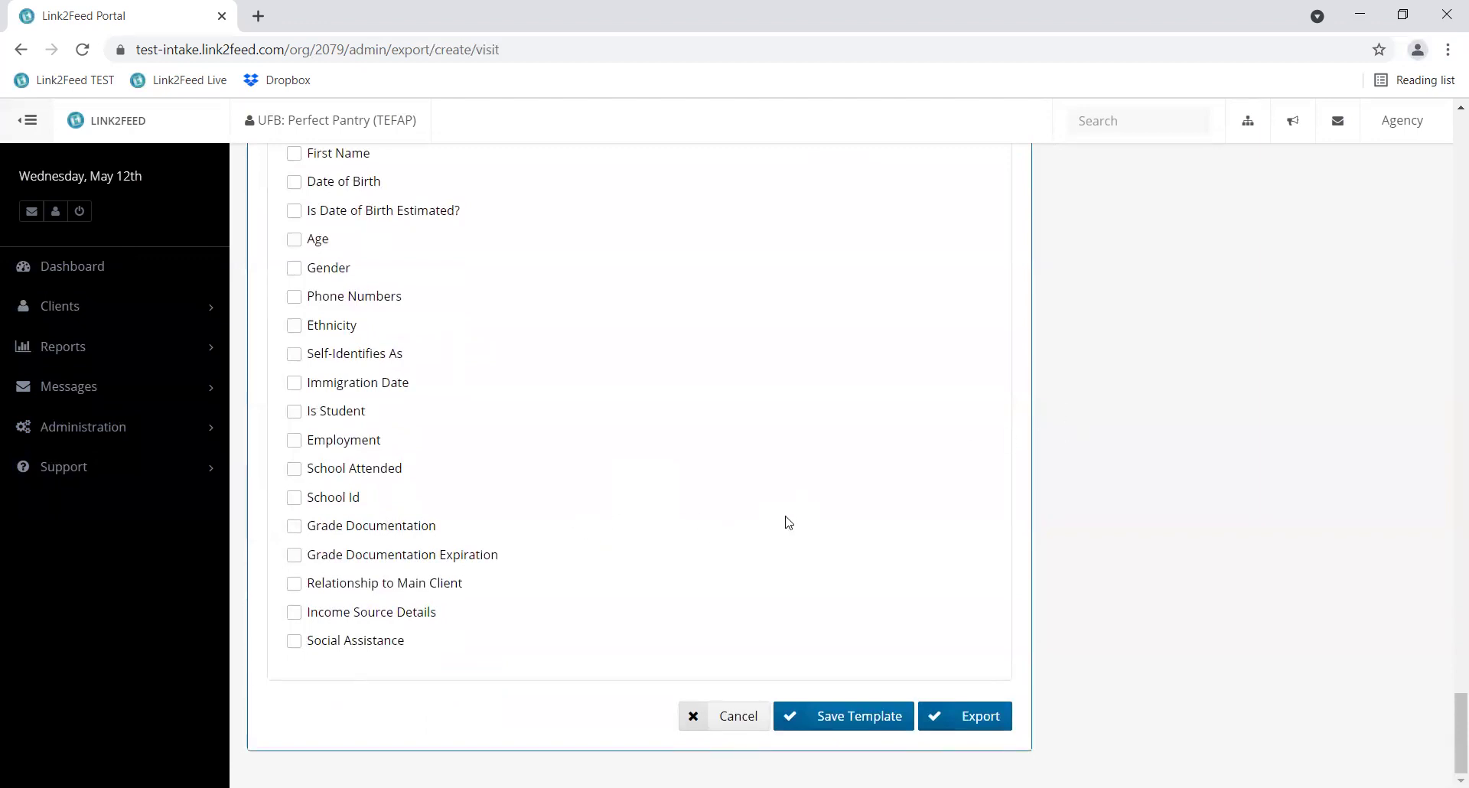
pyautogui.click(976, 720)
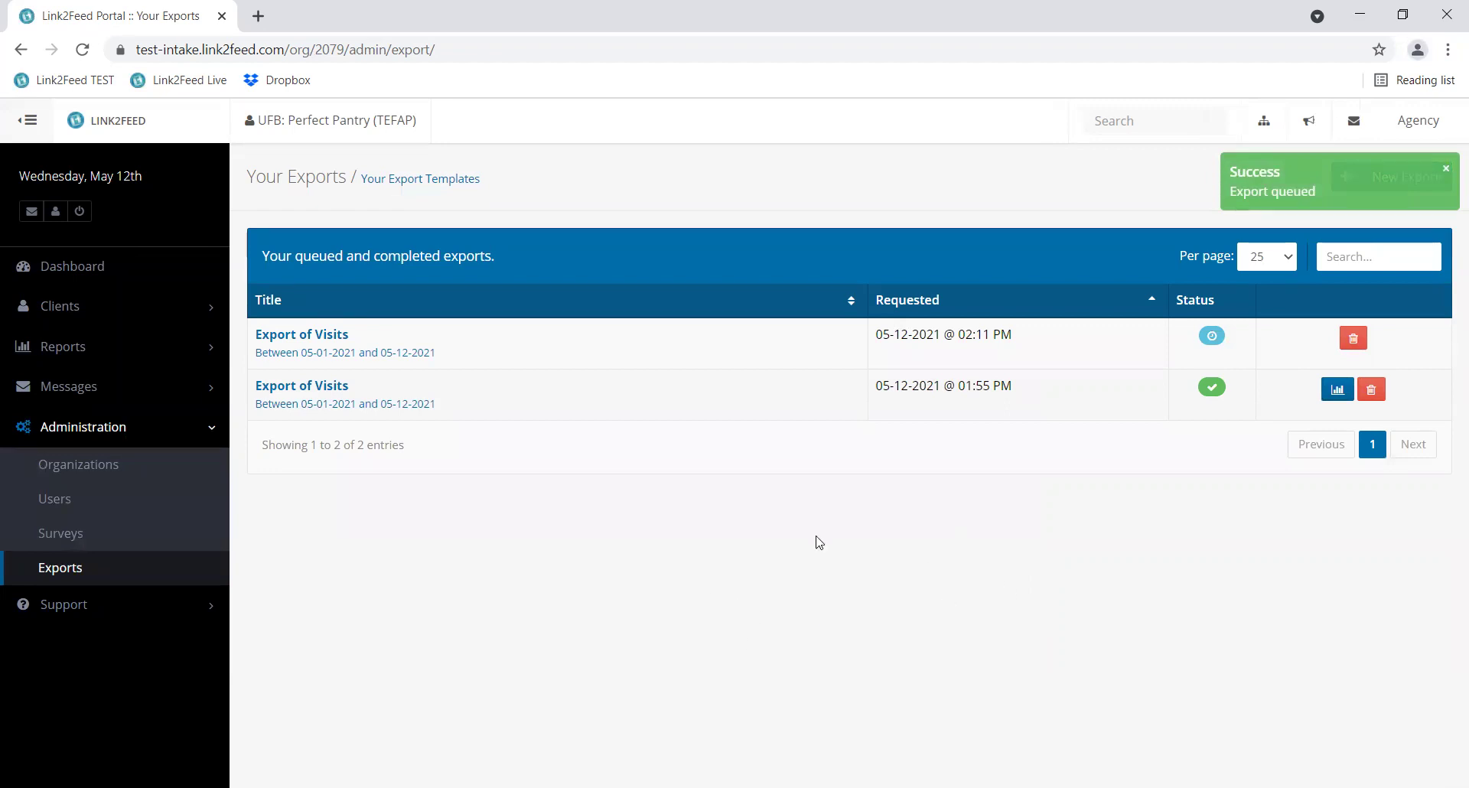
# - Open the newly requested visit export in Excel and examine its Household Size and Food Provided values
pyautogui.click(280, 337)
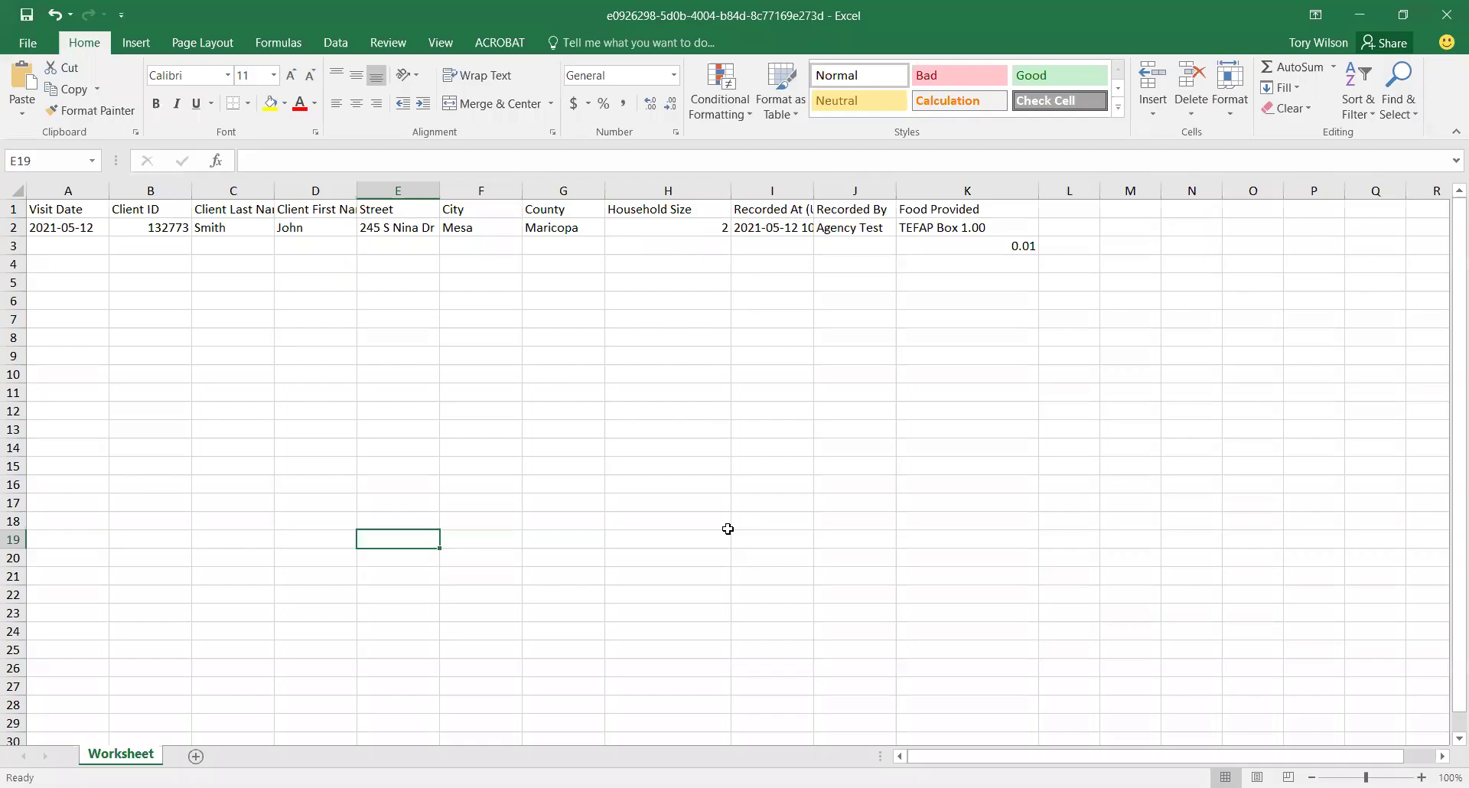
pyautogui.click(693, 524)
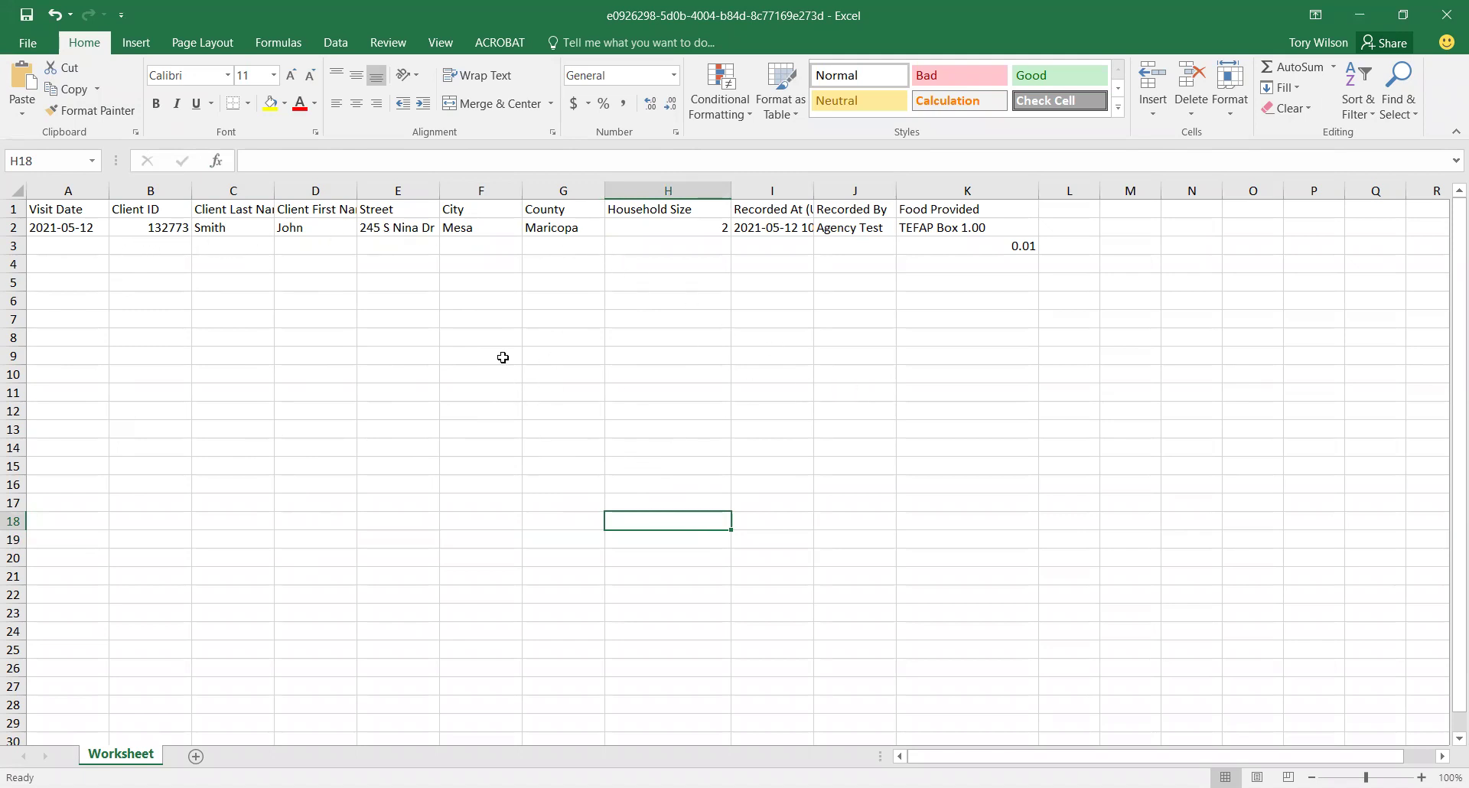
pyautogui.click(663, 230)
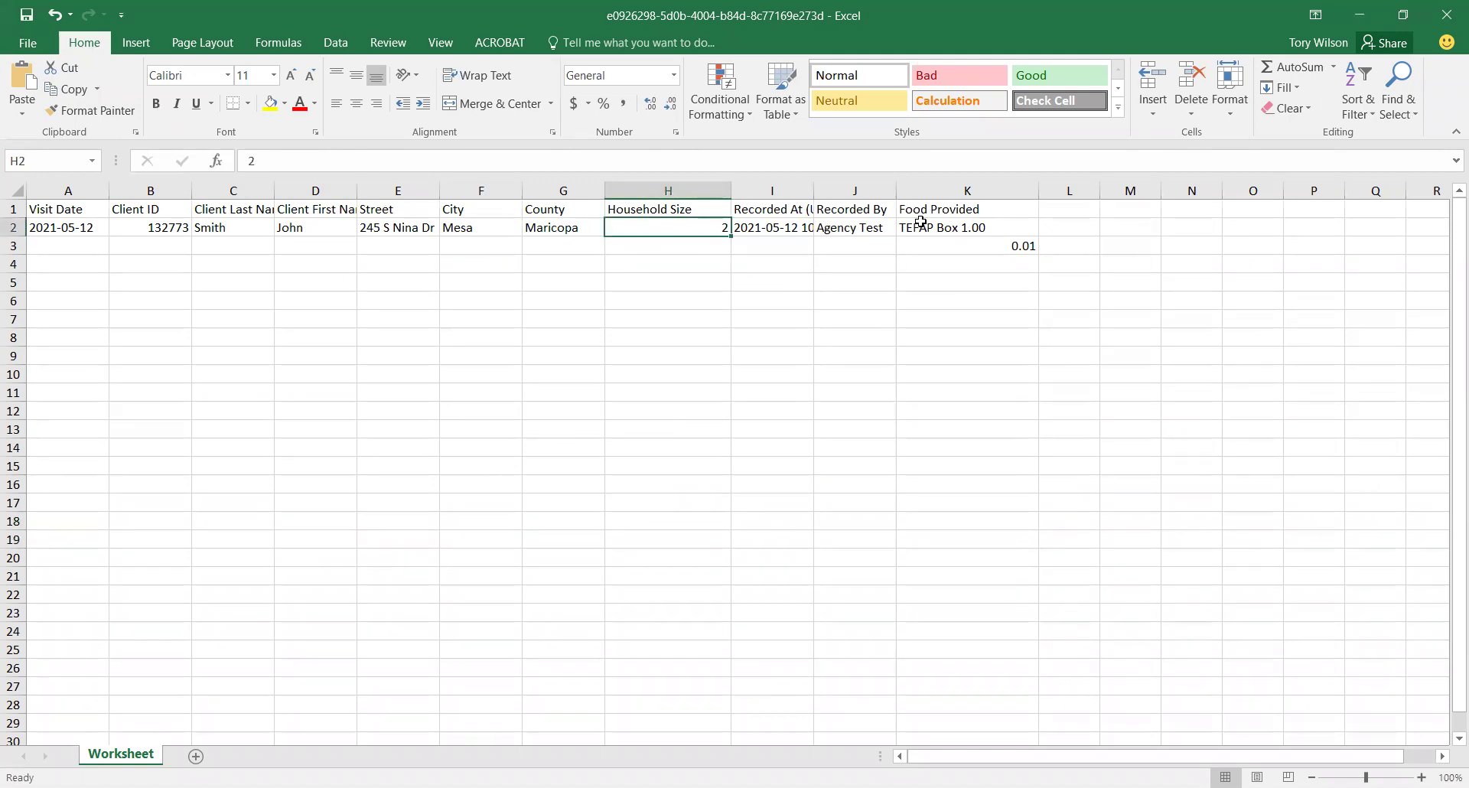
pyautogui.click(995, 229)
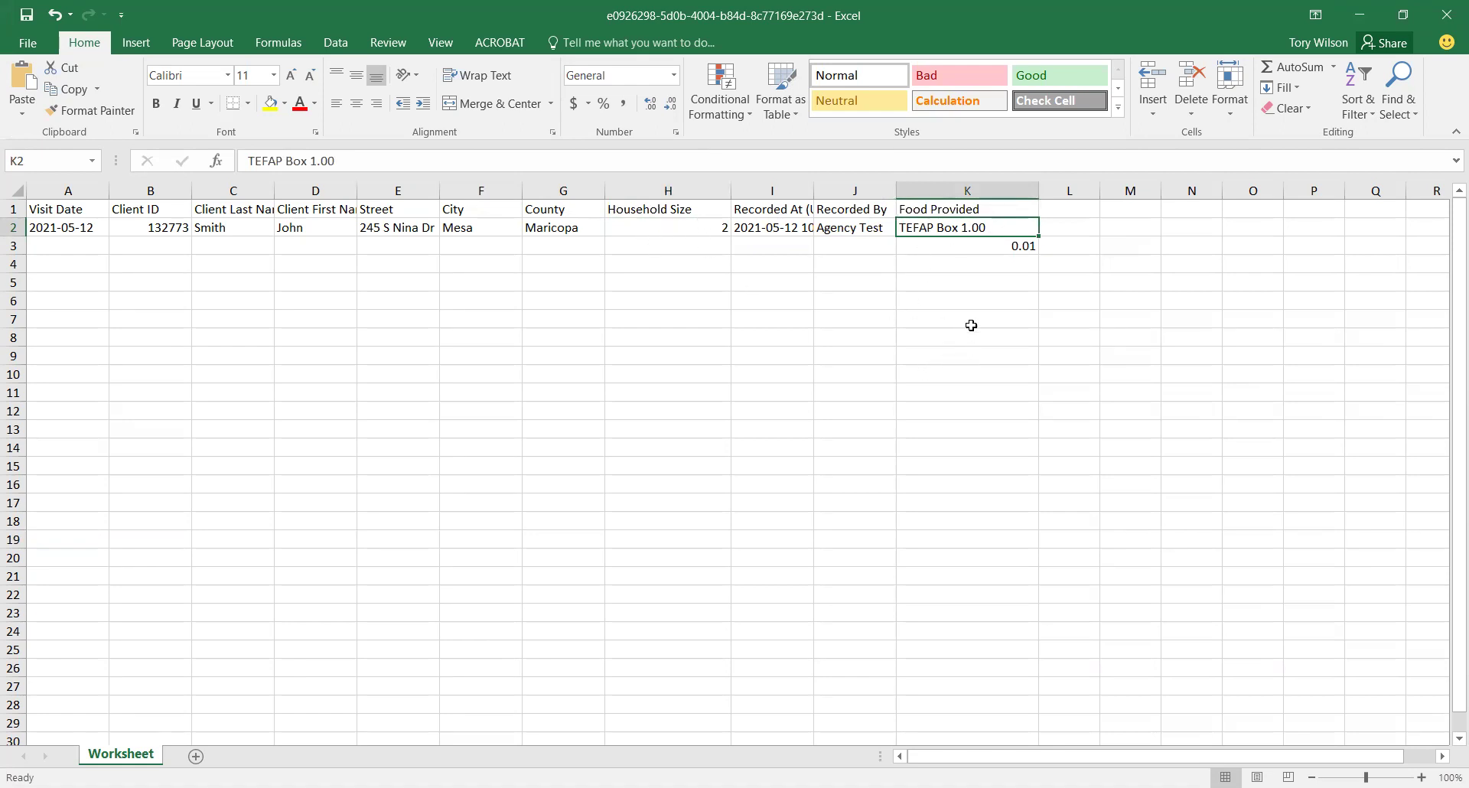
pyautogui.click(974, 247)
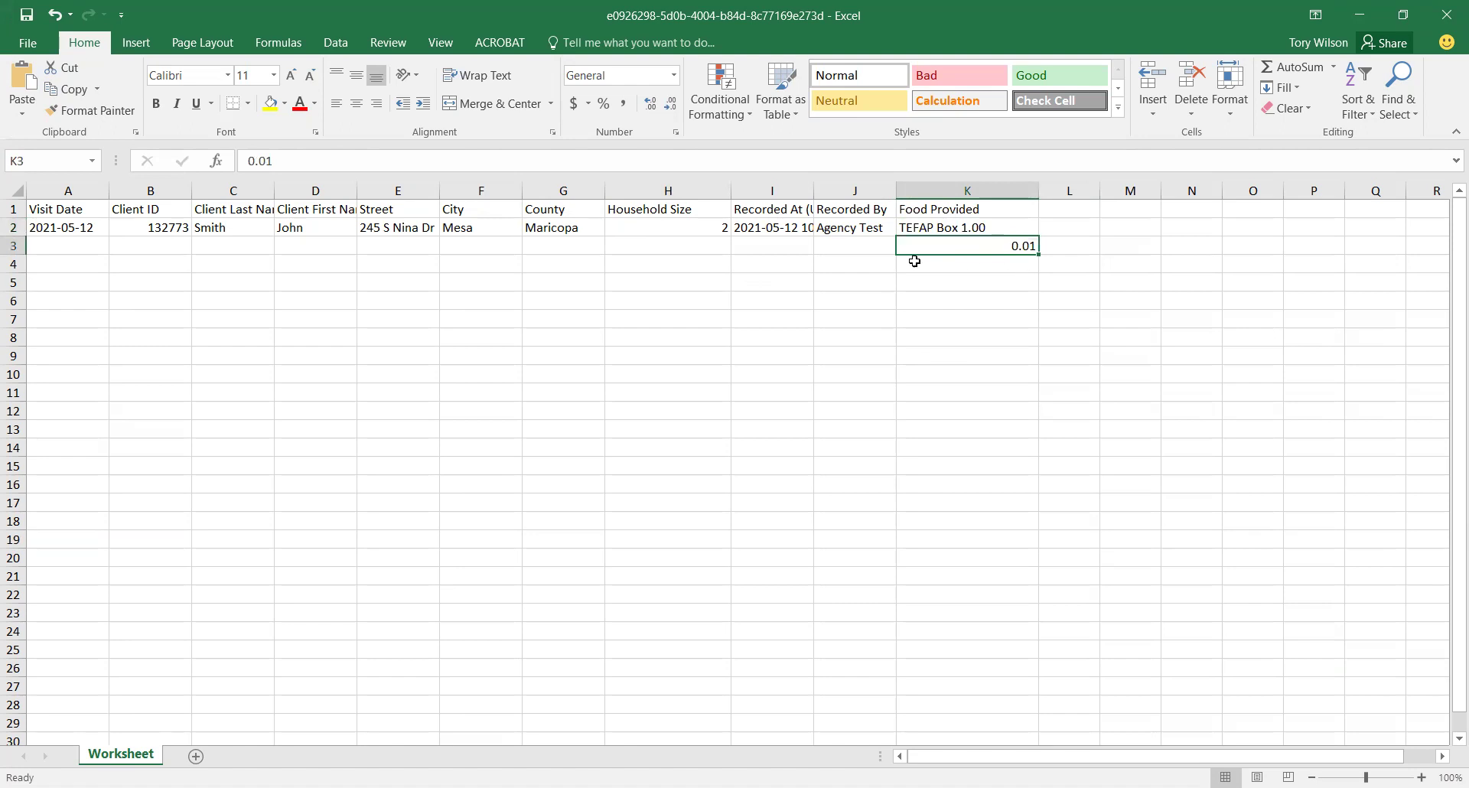